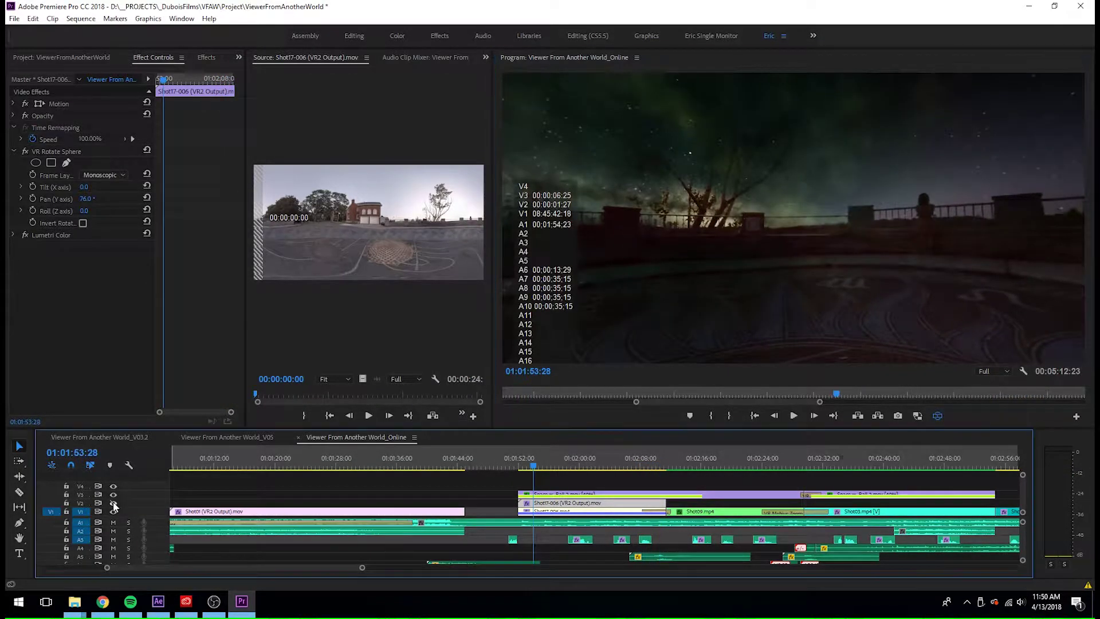
Toggle the visibility of video track V2 to compare the sequence with and without the Shot17-006 (VR2 Output).mov clip.
left_click(113, 503)
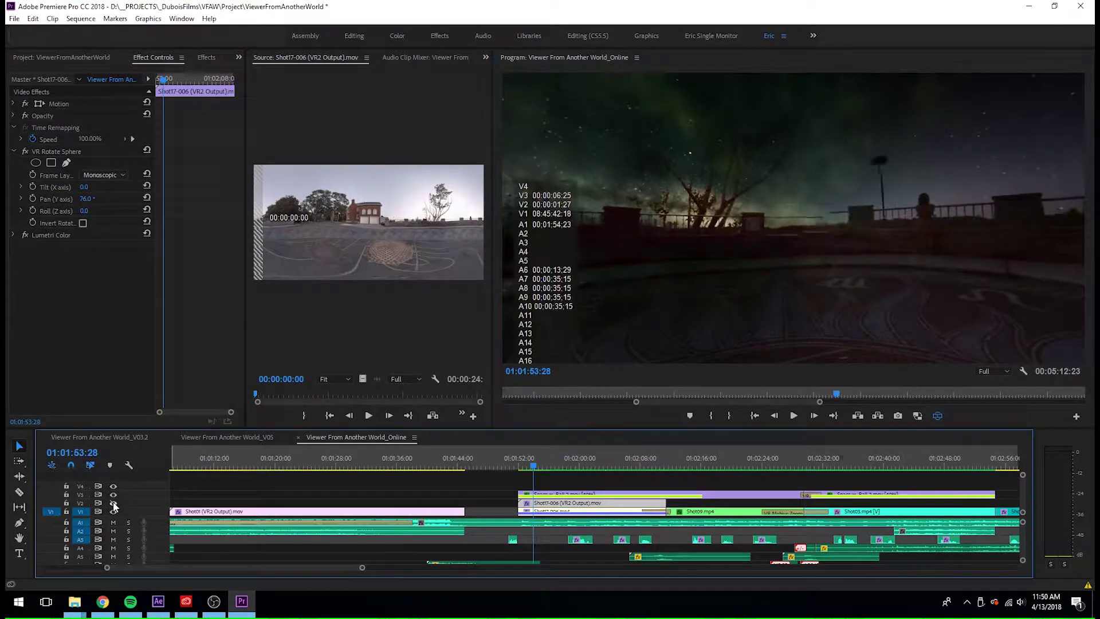
left_click_drag(713, 257, 819, 273)
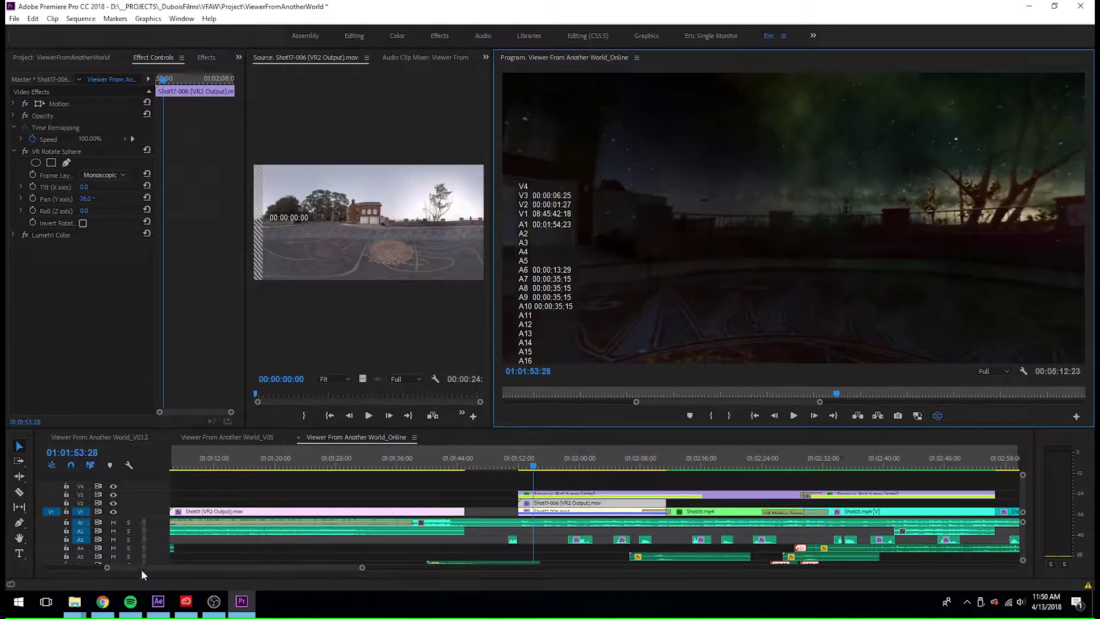
left_click(113, 503)
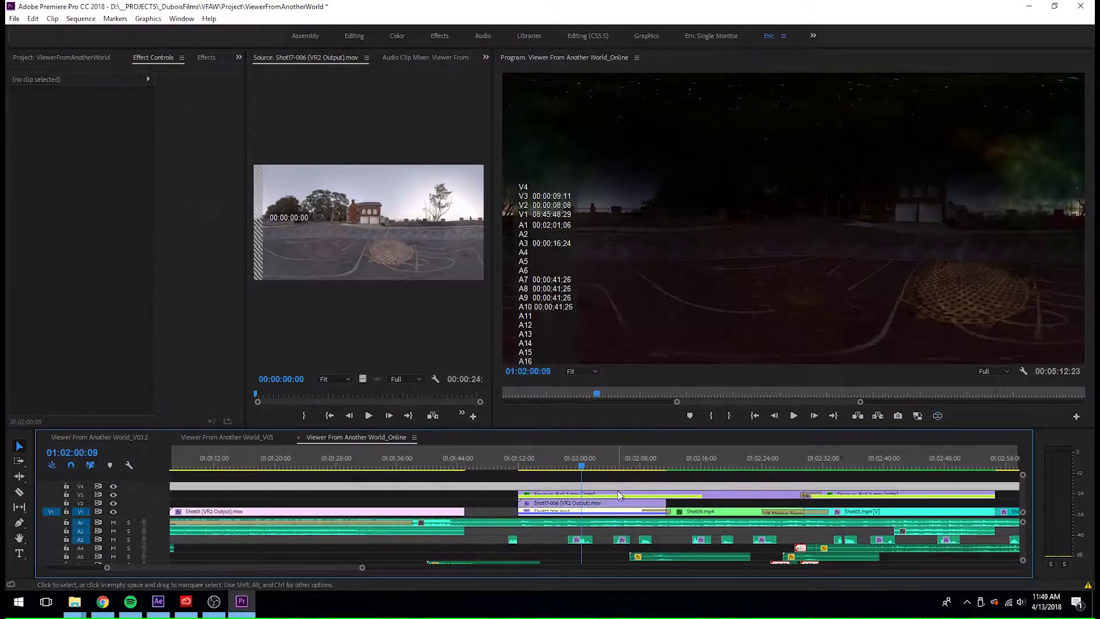
left_click(594, 507)
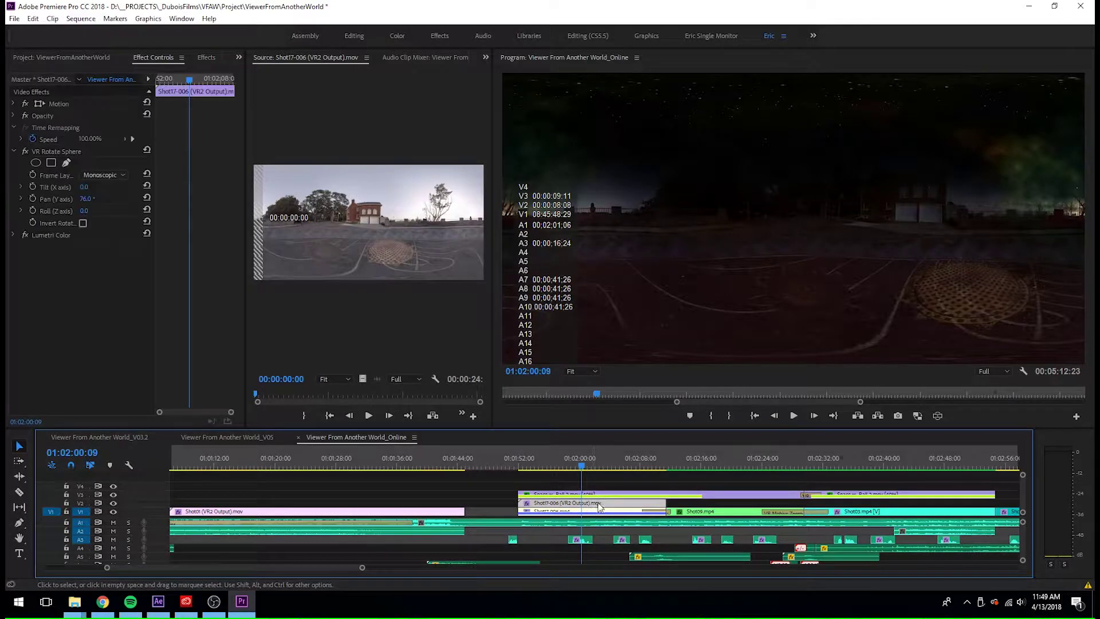
left_click(114, 503)
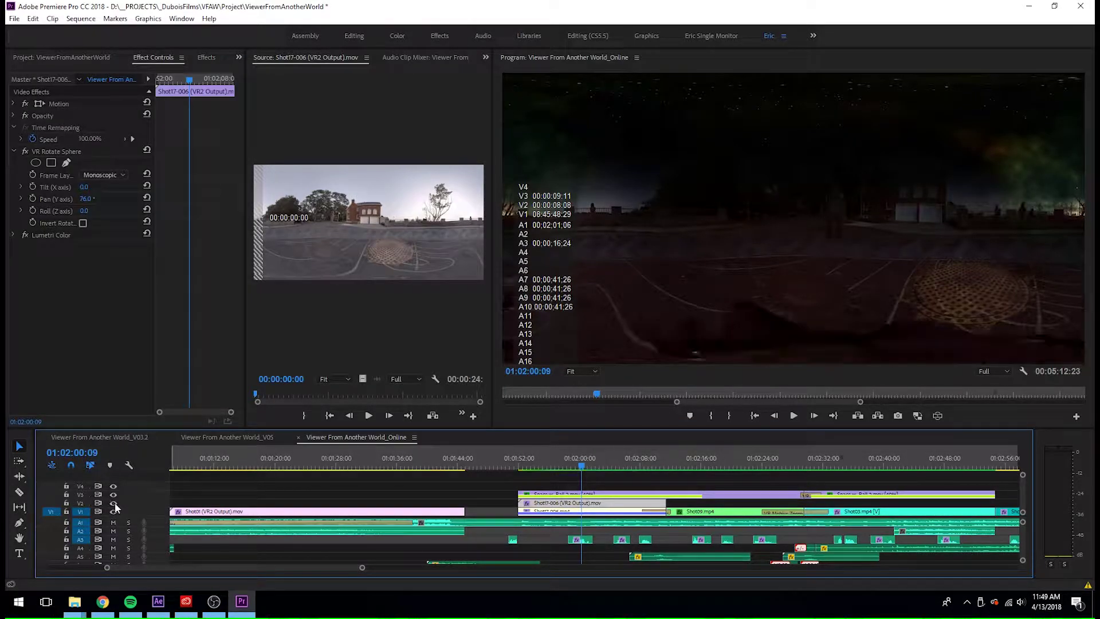
left_click(115, 503)
left_click(115, 503)
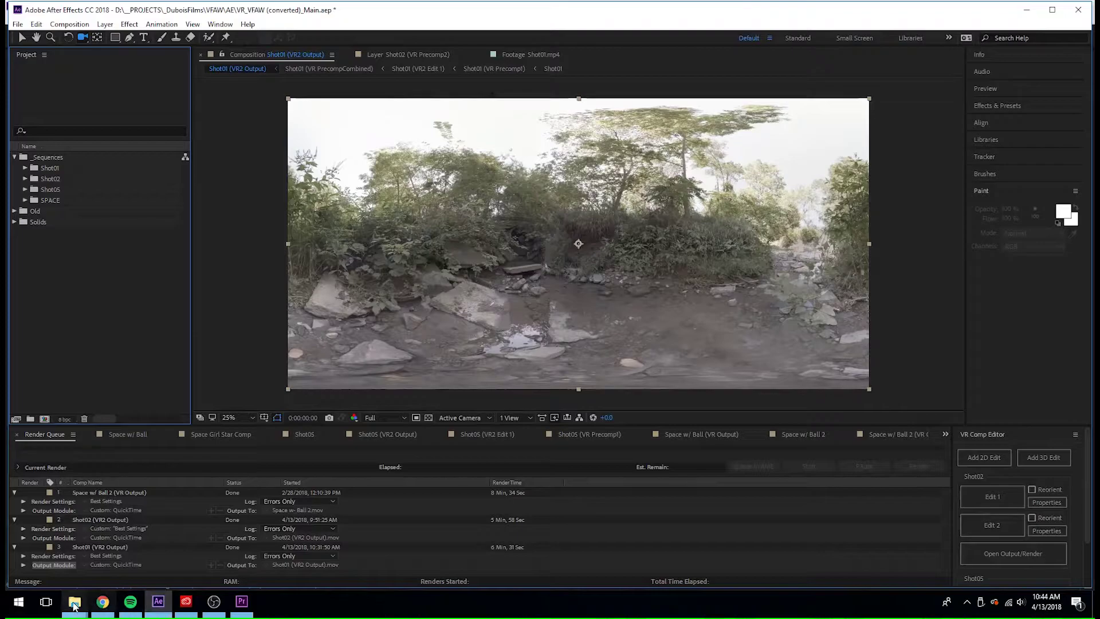
Switch to After Effects and import Shot17-006.mp4 from the STITCHED folder into the project.
mouse_move(75, 603)
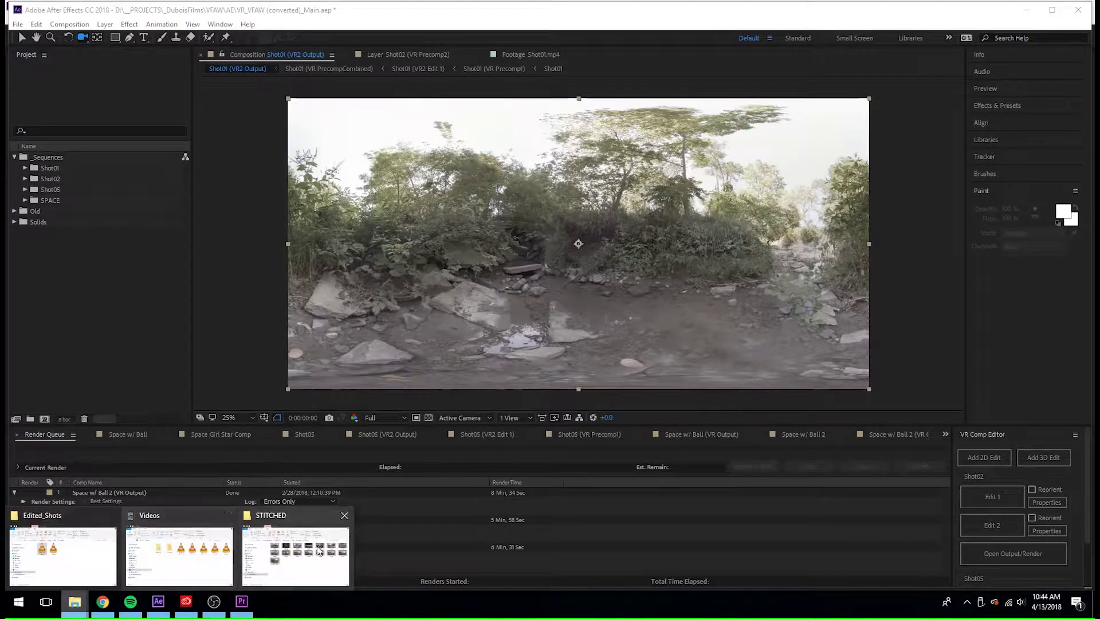
left_click(298, 550)
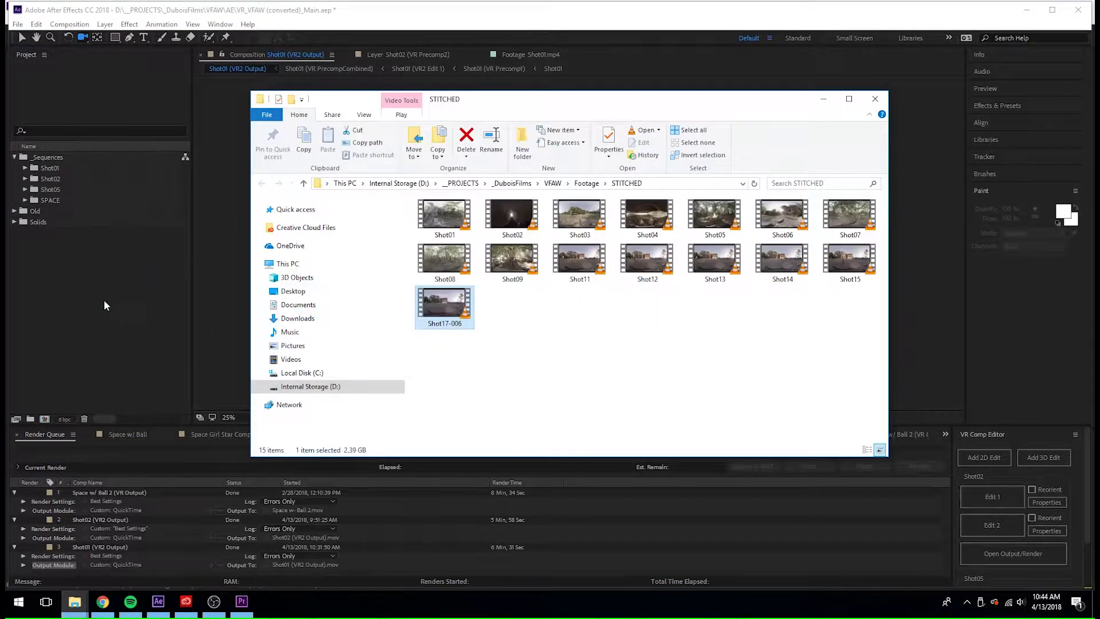
left_click(74, 324)
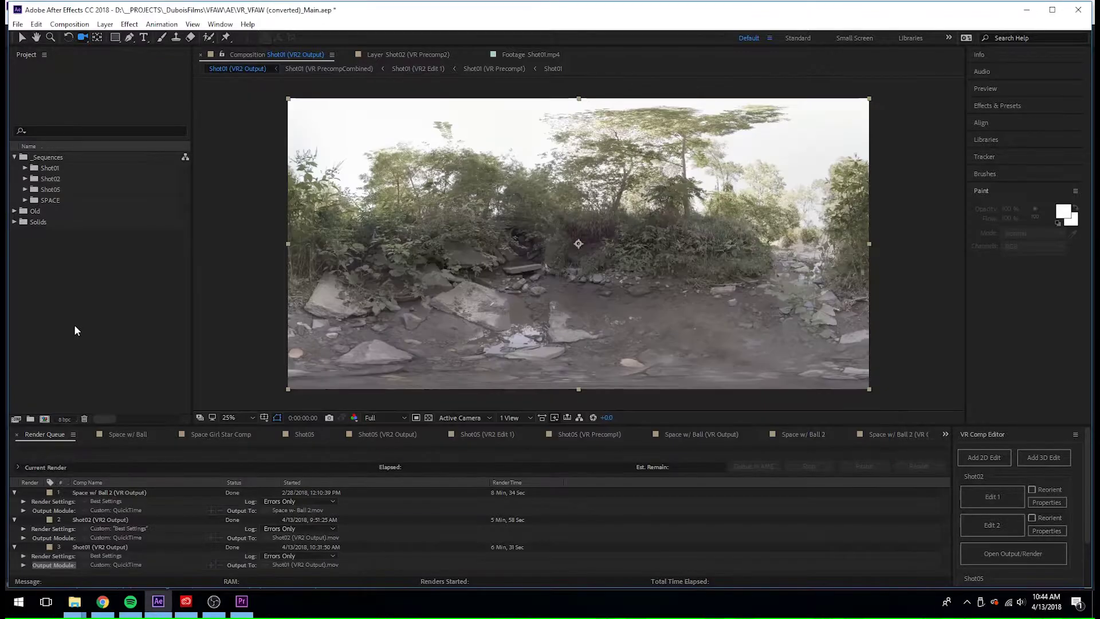
left_click_drag(87, 325, 81, 318)
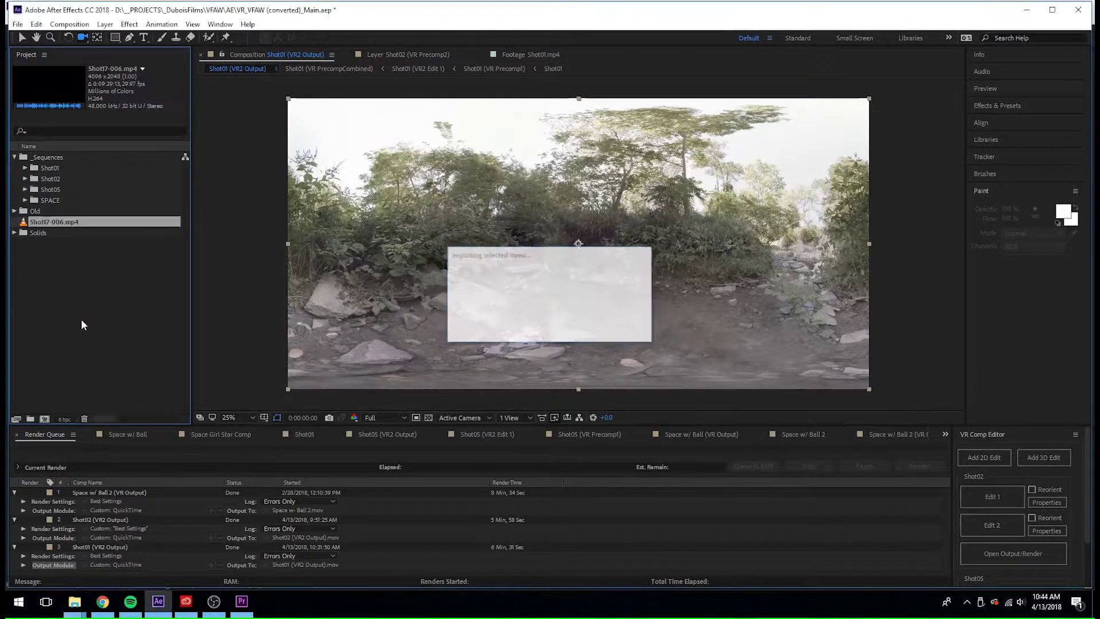
Create a project folder named Shot17 containing the Shot17-006.mp4 footage and place it inside _Sequences.
left_click(30, 419)
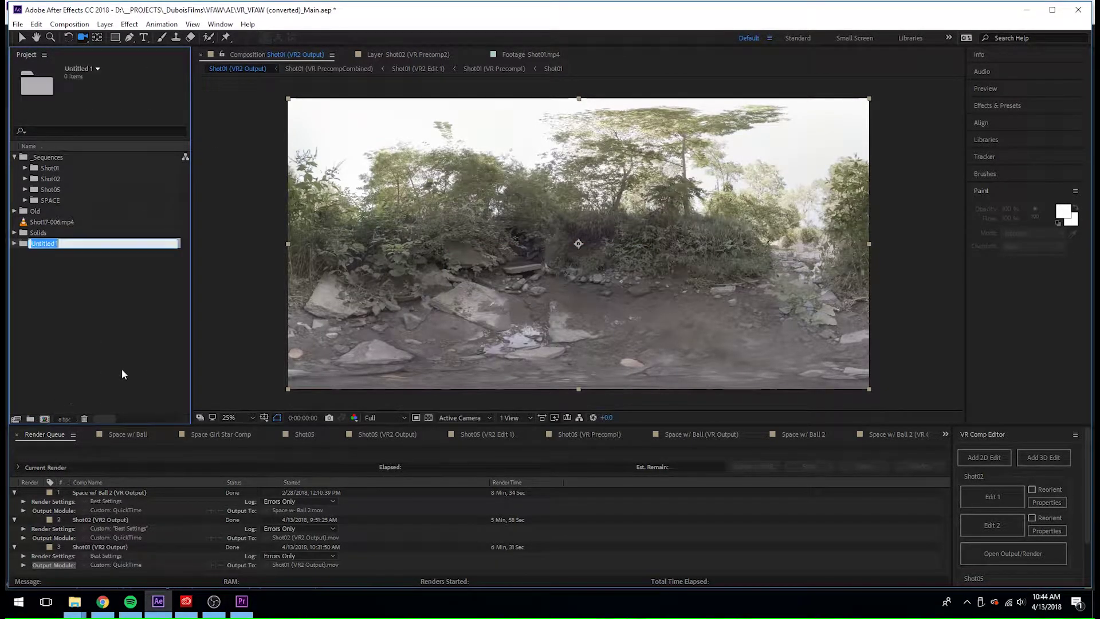
type("Shot17")
key("Return")
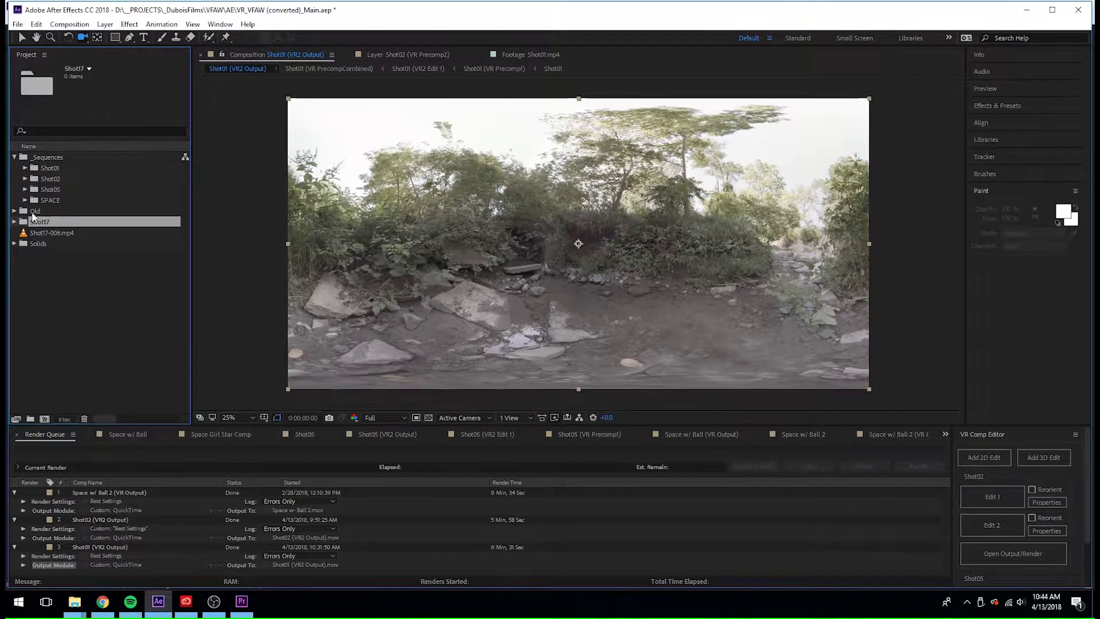
left_click_drag(44, 233, 44, 159)
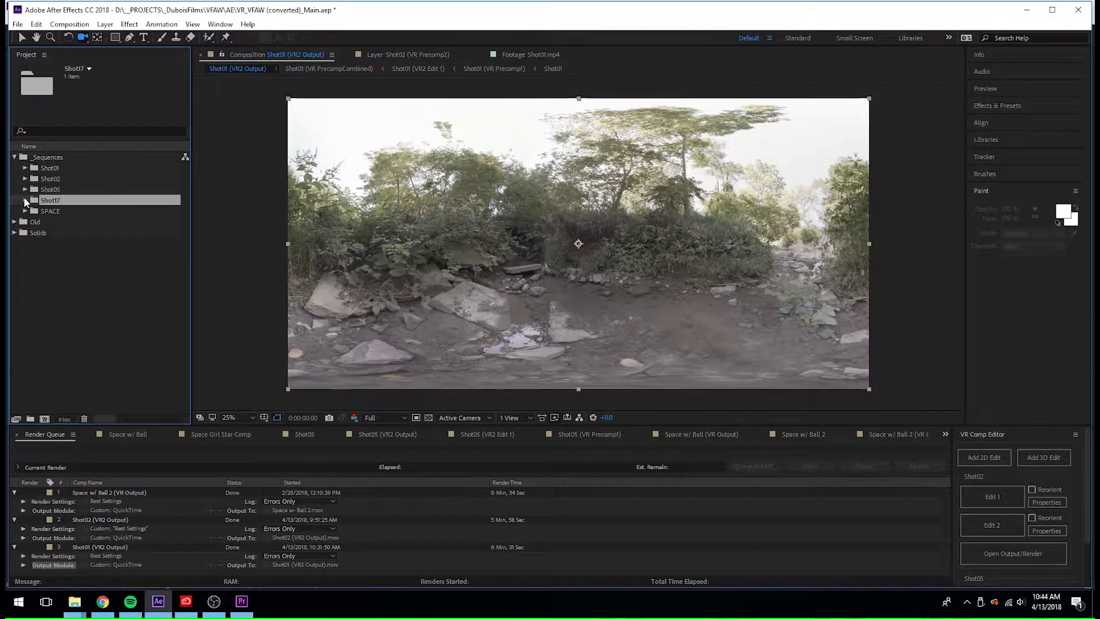
Go to 8:45:40:21 in the Shot17-006.mp4 footage and create a composition from the section starting there, 24:10 long.
left_click(25, 200)
double_click(52, 210)
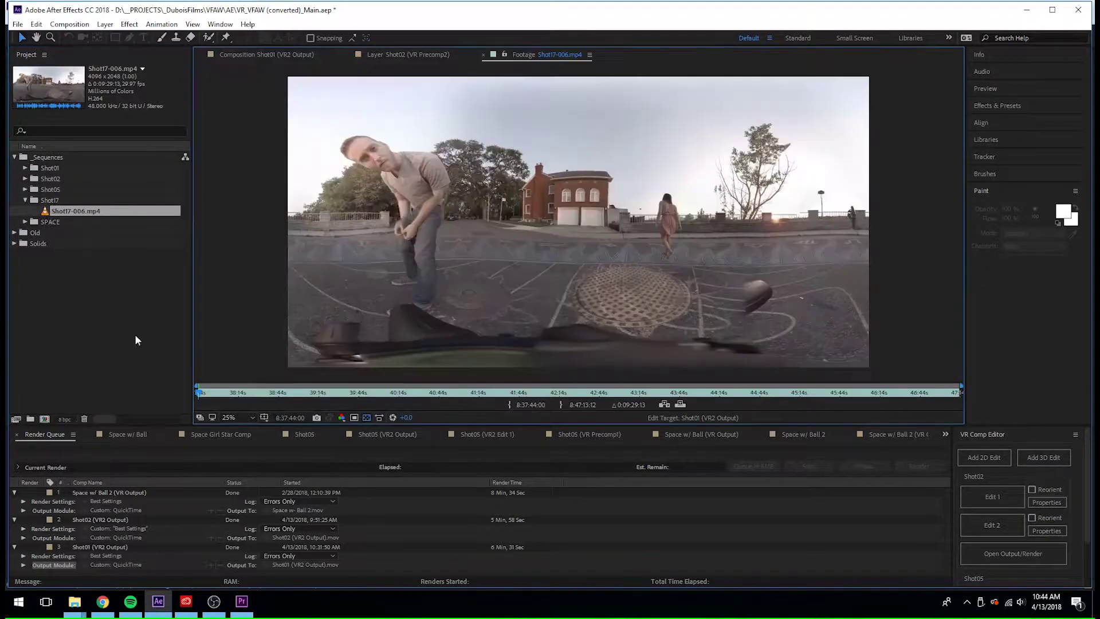
key("alt+shift+j")
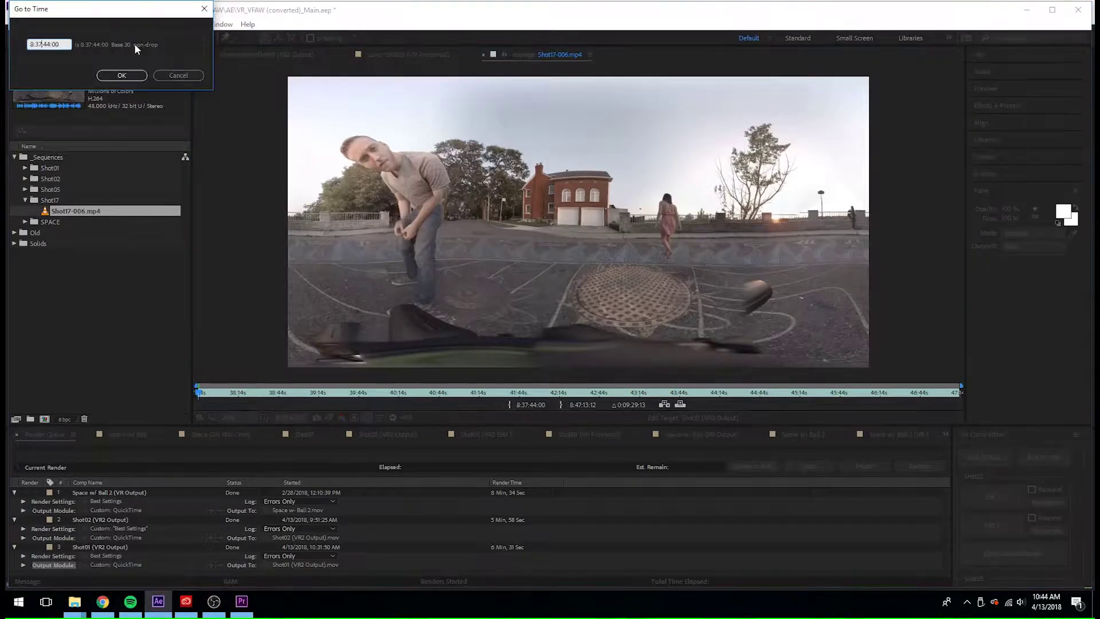
key("BackSpace")
type("45")
key("Return")
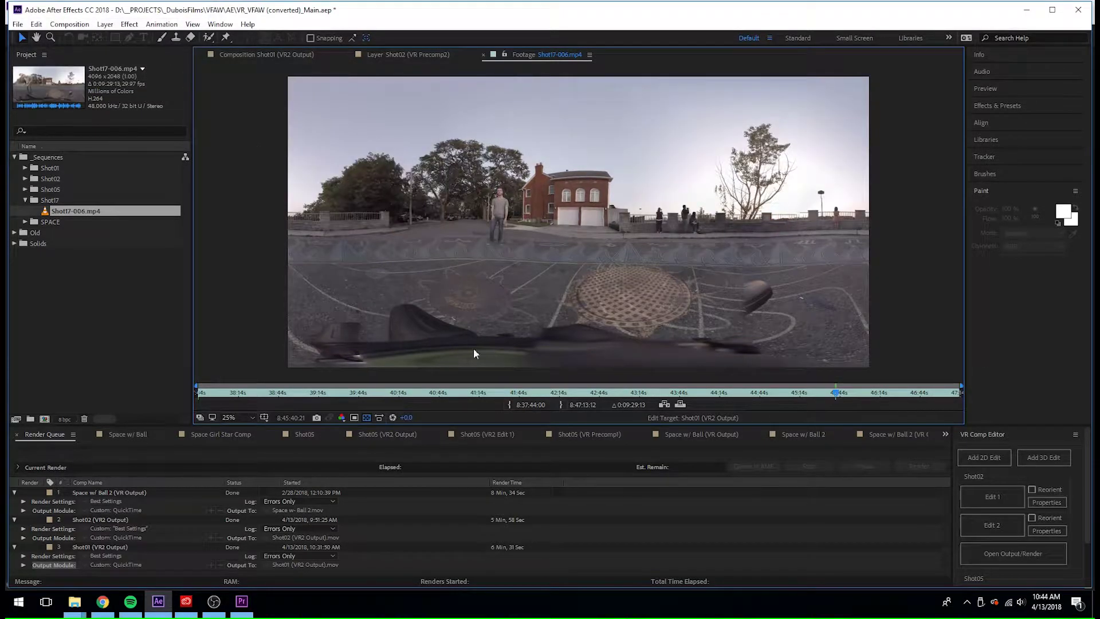
left_click(41, 418)
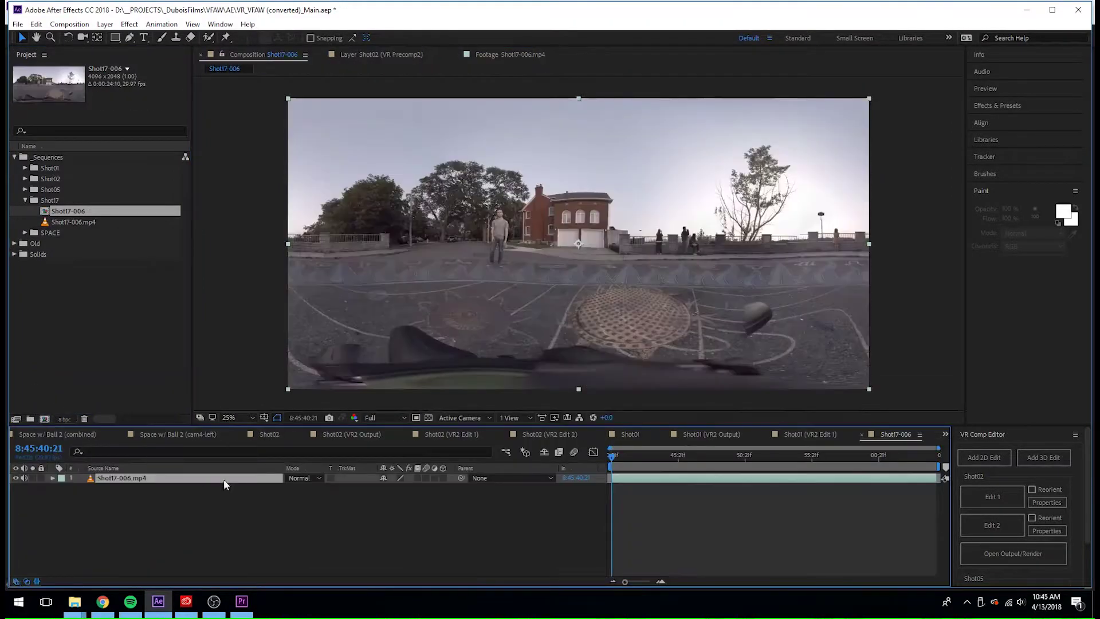
left_click_drag(614, 456, 528, 494)
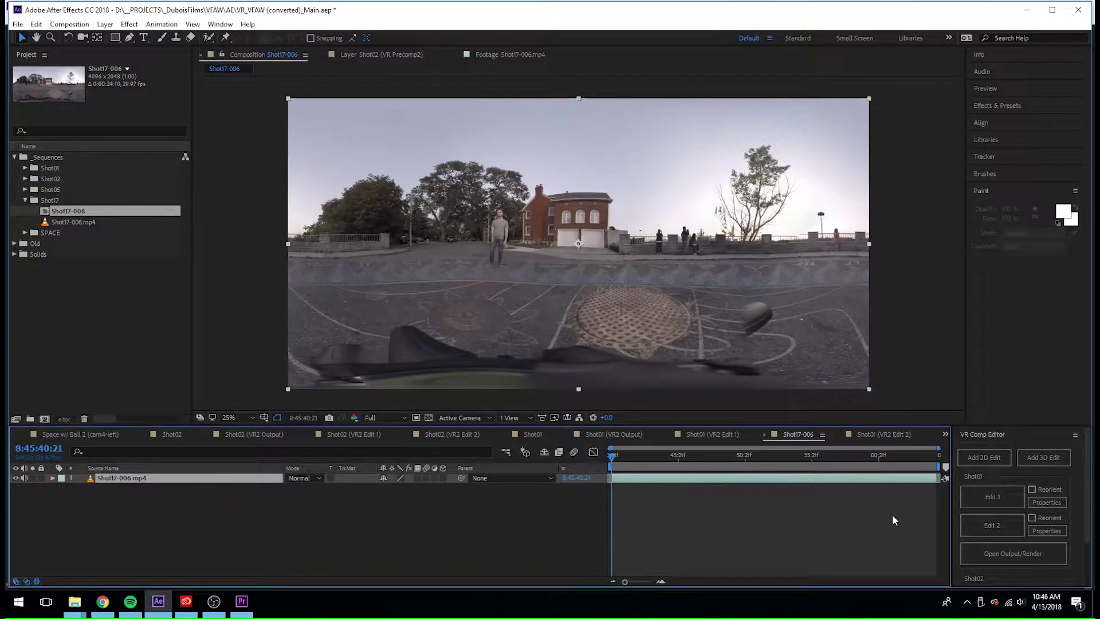
Add a 2D edit for the Shot17-006 composition with 3D null camera control enabled, keeping width 1920 and aspect ratio 16:9.
left_click(982, 458)
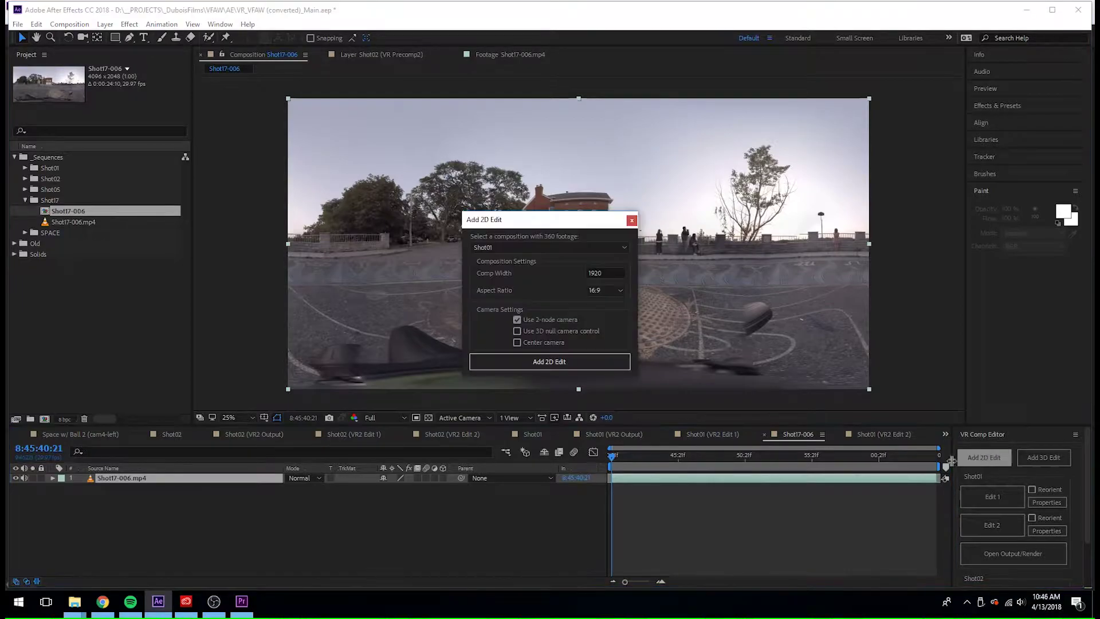
left_click(537, 249)
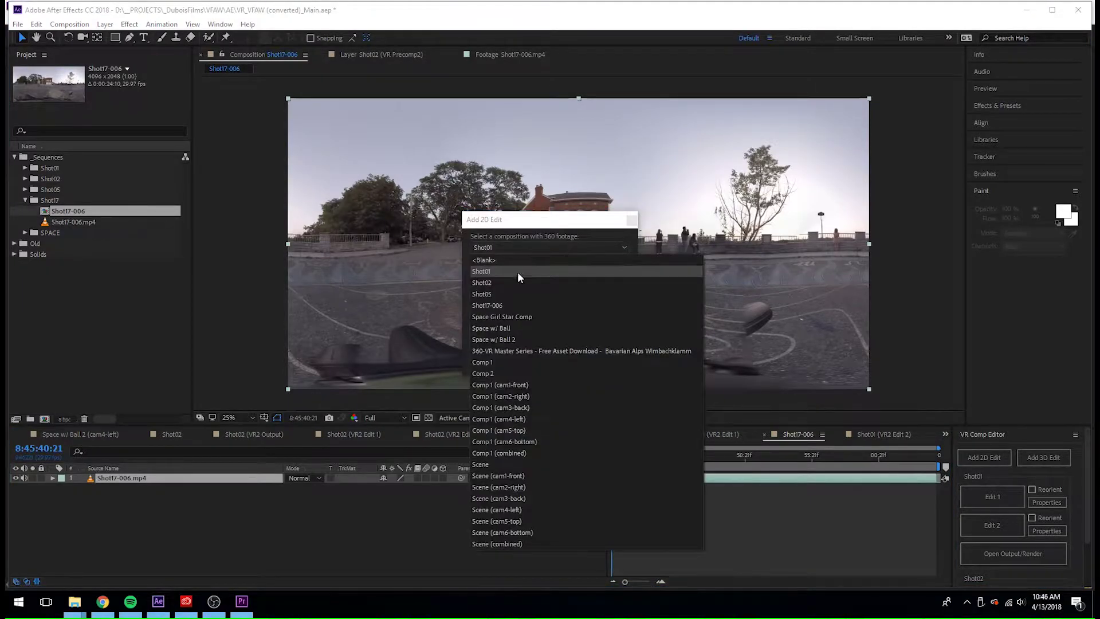
left_click(506, 306)
left_click(542, 331)
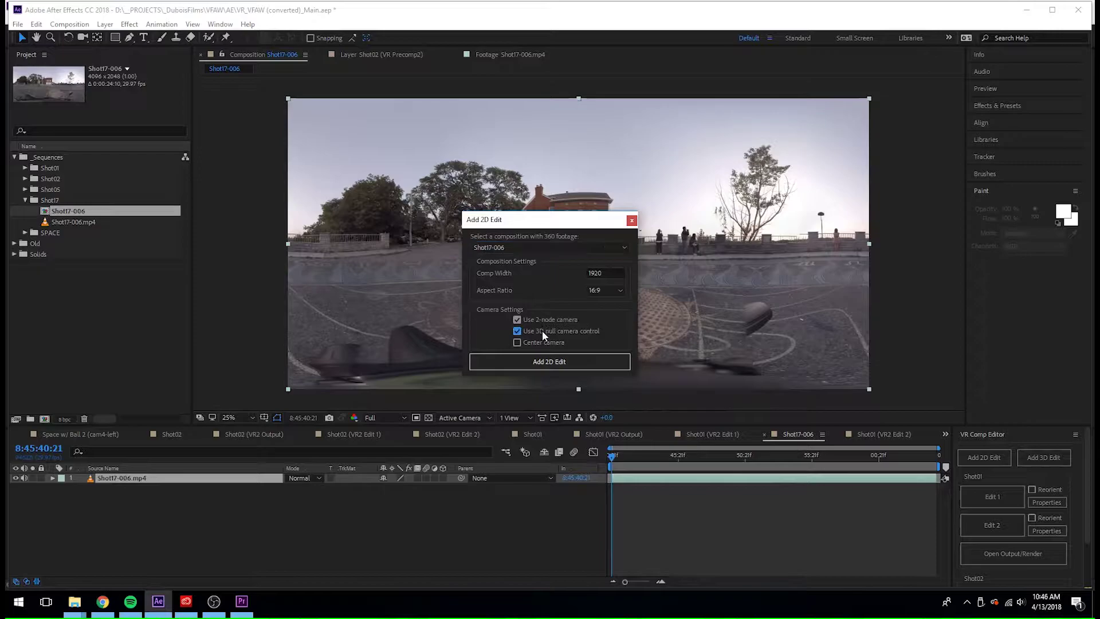
left_click(537, 361)
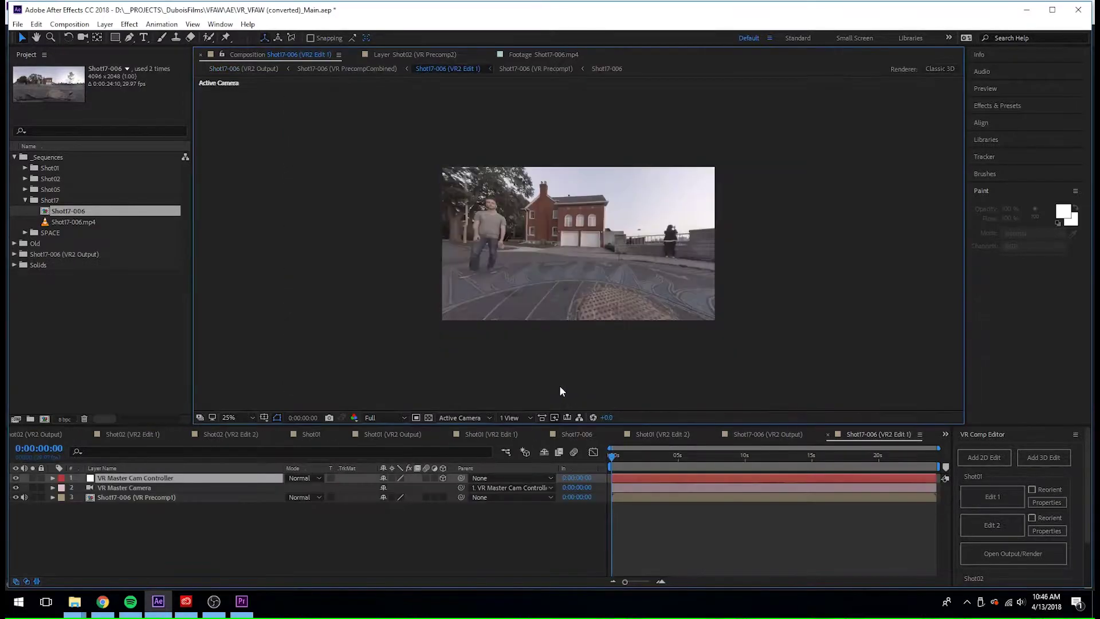
Orbit the VR Master Camera straight down so the tripod on the pavement is framed.
scroll(601, 309, "up", 3)
scroll(602, 309, "down", 1)
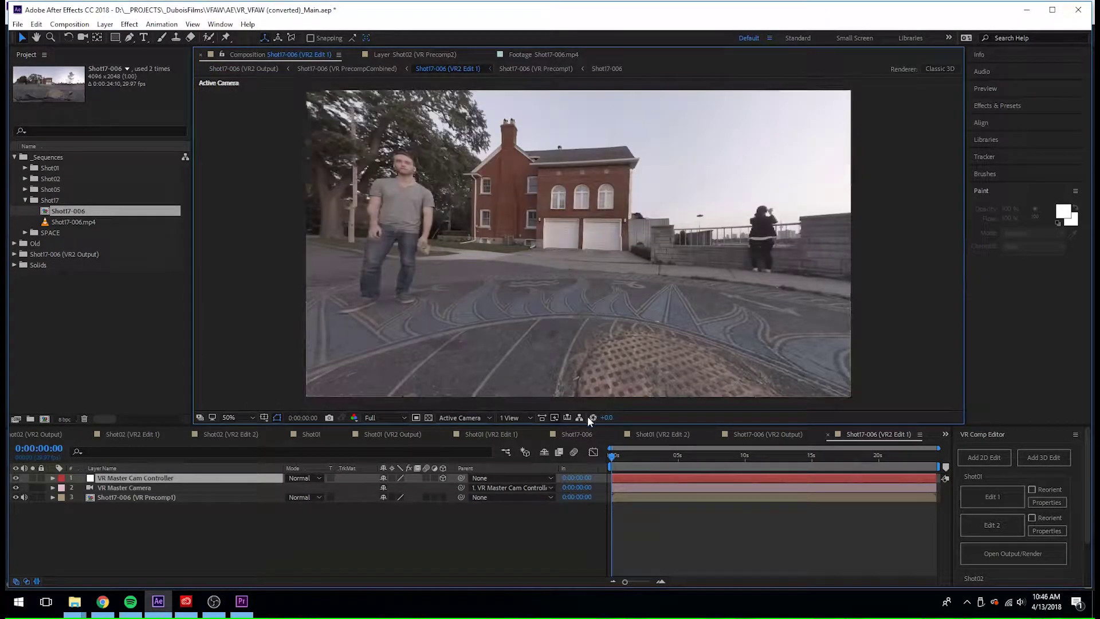
key("c")
left_click_drag(564, 343, 611, 312)
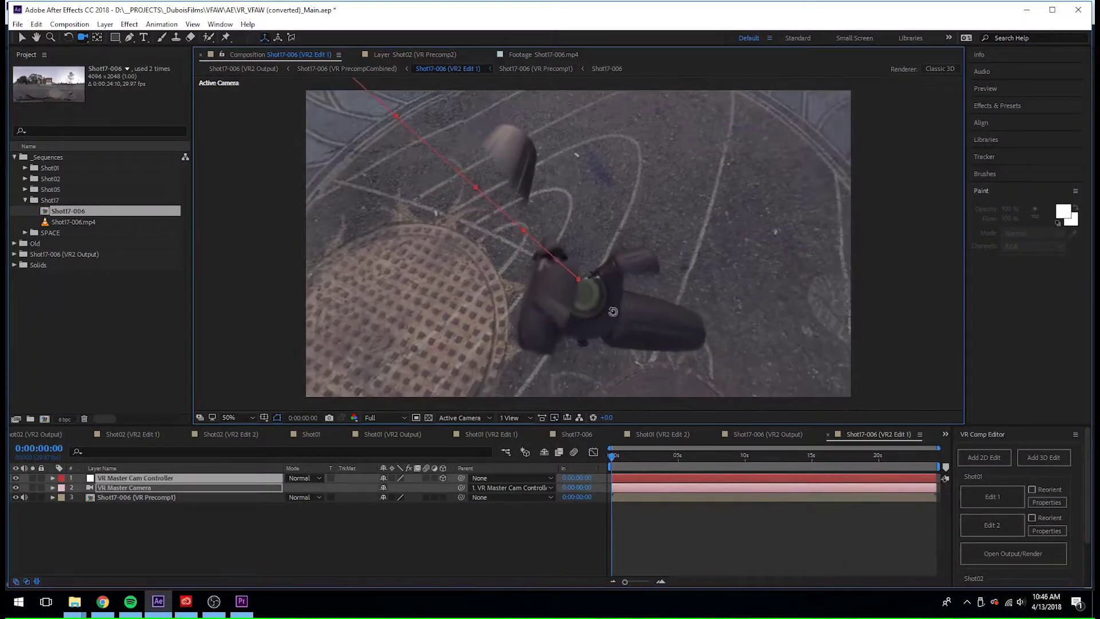
key("v")
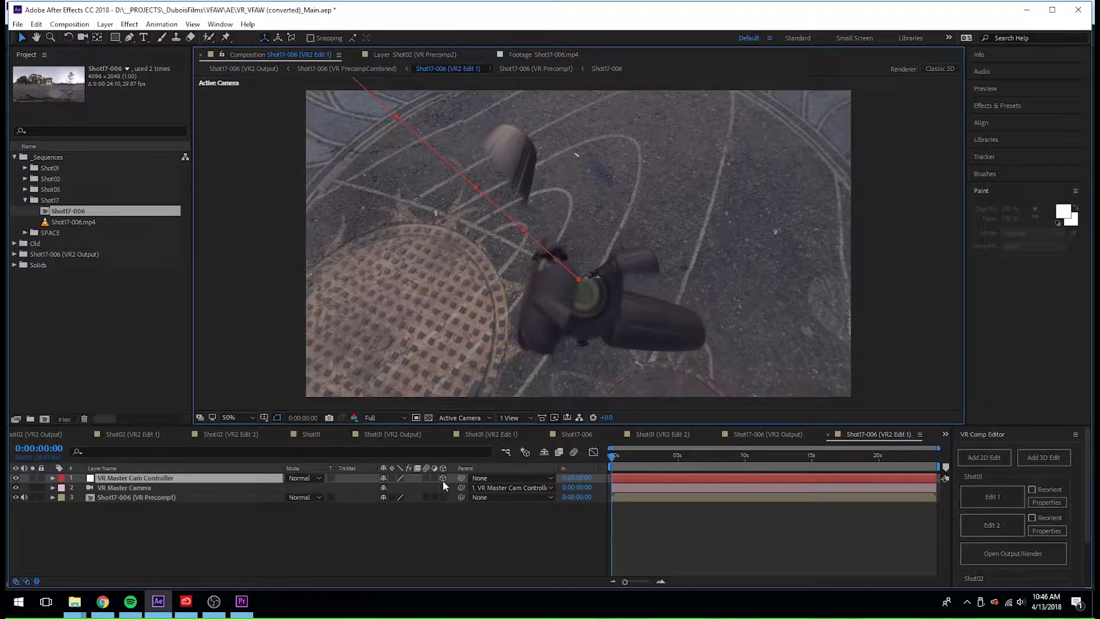
Paint out the tripod on the Shot17-006 (VR Precomp1) layer with the Clone Stamp, sampling clean pavement around it.
left_click(156, 496)
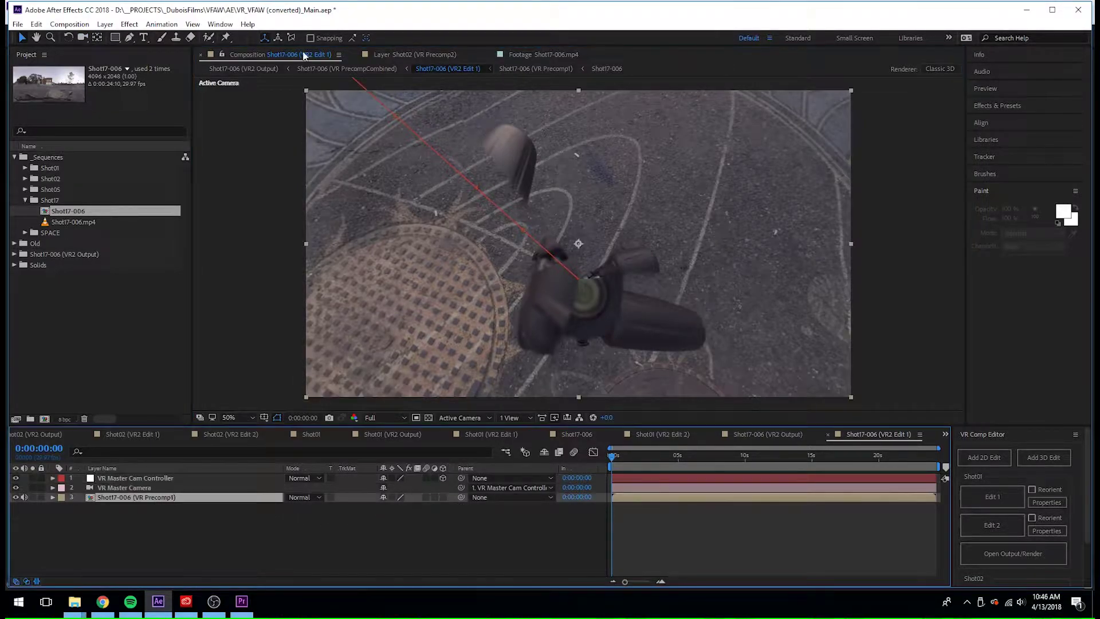
left_click(176, 38)
left_click(593, 264)
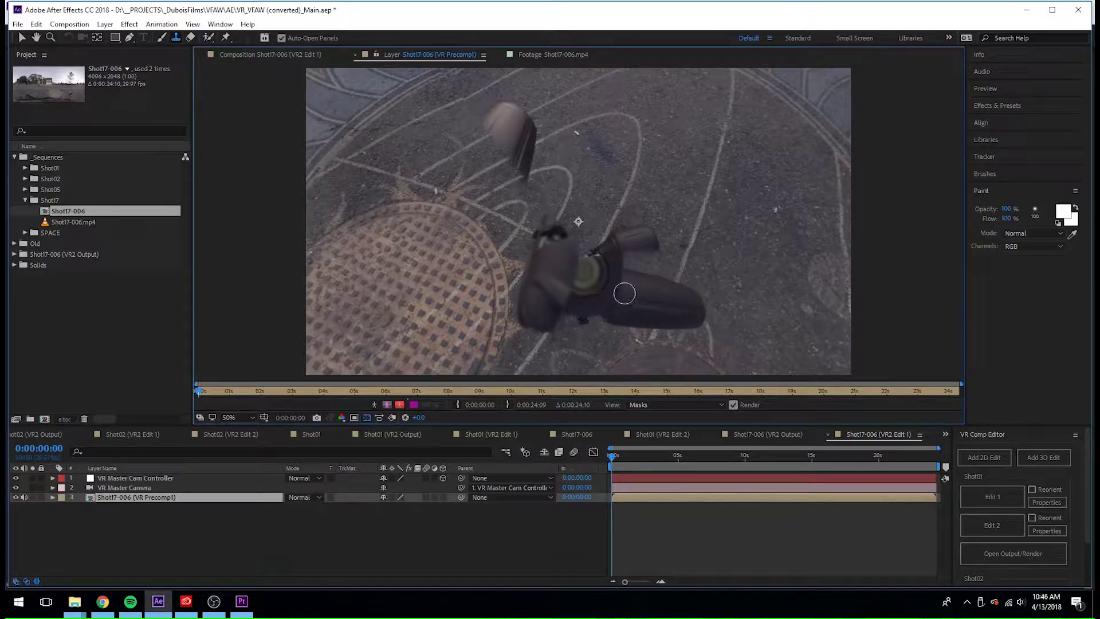
left_click(658, 205, "alt")
left_click_drag(664, 239, 653, 243)
mouse_move(676, 290)
left_mouse_down()
mouse_move(687, 250)
mouse_move(667, 326)
left_mouse_up()
left_click(633, 184, "alt")
mouse_move(685, 301)
left_mouse_down()
mouse_move(695, 313)
mouse_move(629, 318)
mouse_move(575, 248)
mouse_move(539, 230)
mouse_move(590, 234)
mouse_move(559, 274)
mouse_move(579, 280)
left_mouse_up()
left_click(705, 318)
left_click(691, 320)
scroll(559, 274, "up", 1)
scroll(595, 253, "down", 1)
scroll(578, 247, "up", 1)
left_click(488, 225, "alt")
left_click(528, 272)
scroll(528, 272, "down", 1)
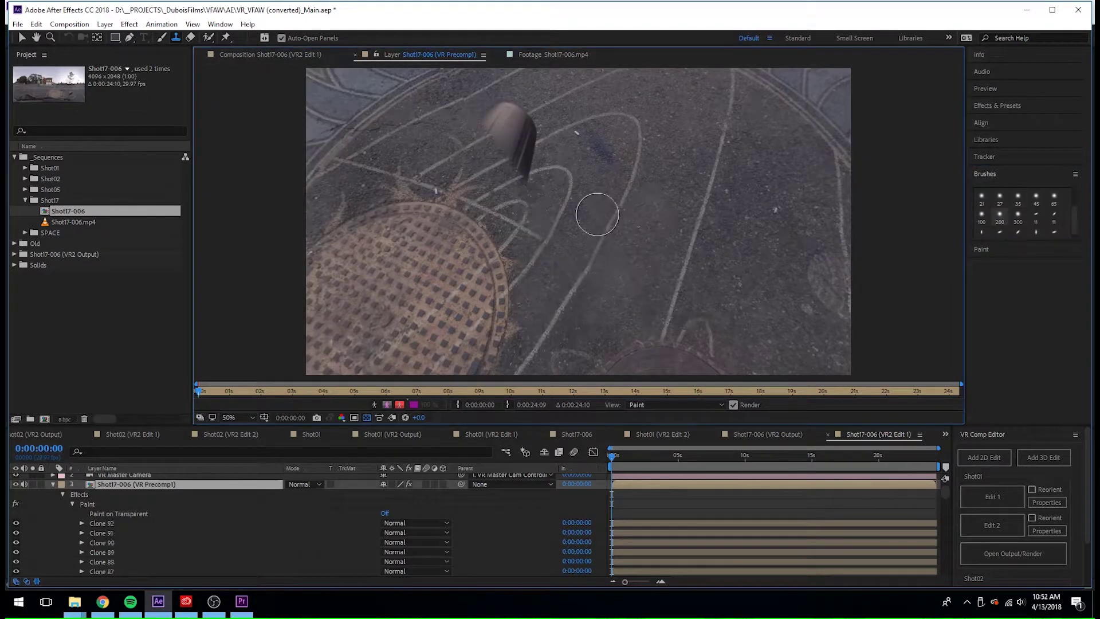
Clone pavement and chalk lines over the remaining rig traces, save the project and collapse the precomp layer's properties.
mouse_move(597, 215)
left_mouse_down()
mouse_move(644, 165)
mouse_move(499, 145)
mouse_move(555, 102)
mouse_move(545, 122)
mouse_move(542, 80)
mouse_move(577, 93)
mouse_move(535, 109)
mouse_move(555, 152)
mouse_move(500, 161)
mouse_move(558, 161)
mouse_move(462, 142)
mouse_move(507, 102)
mouse_move(581, 281)
mouse_move(581, 228)
left_mouse_up()
key("ctrl+s")
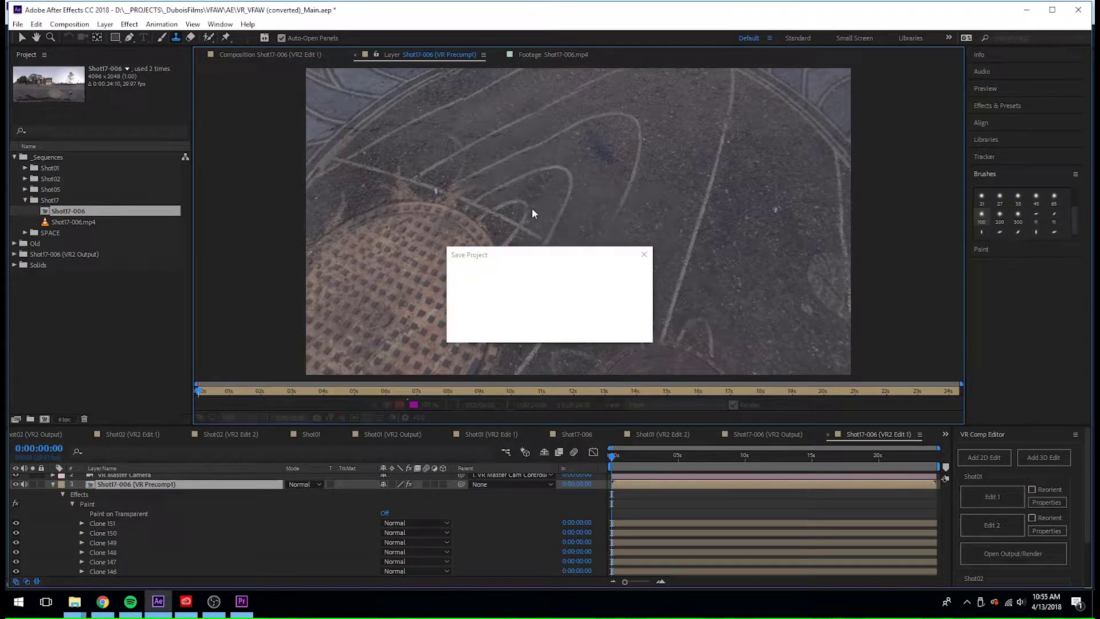
left_click(53, 484)
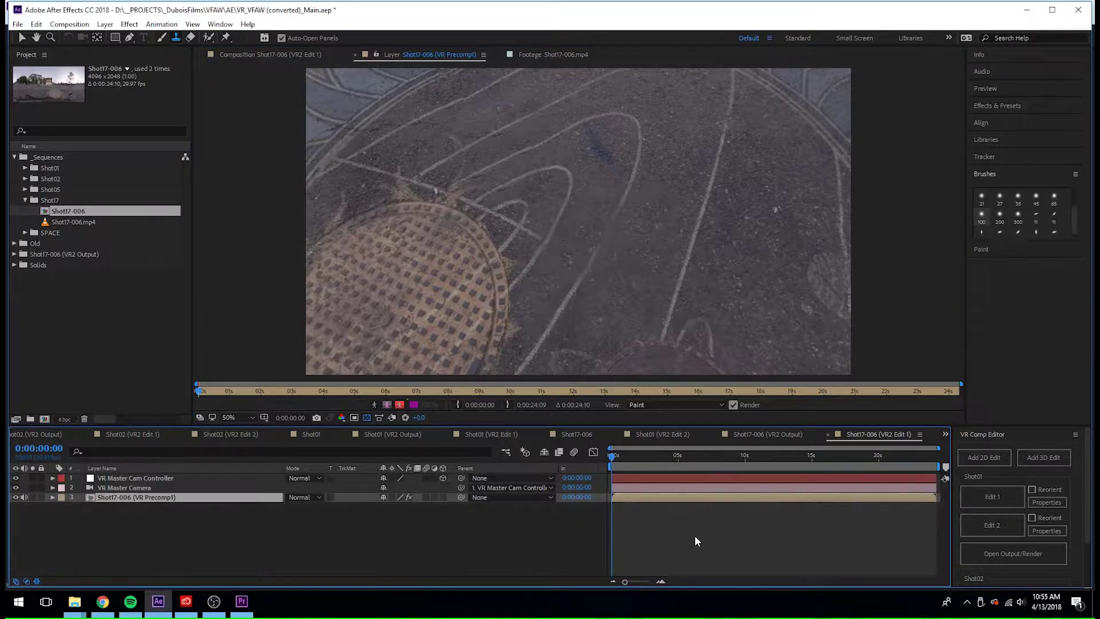
Move the Shot17-006 (VR2 Output) folder into the Shot17 folder and open the Shot17-006 (VR2 Output) composition.
left_click_drag(30, 256, 49, 201)
left_click(35, 223)
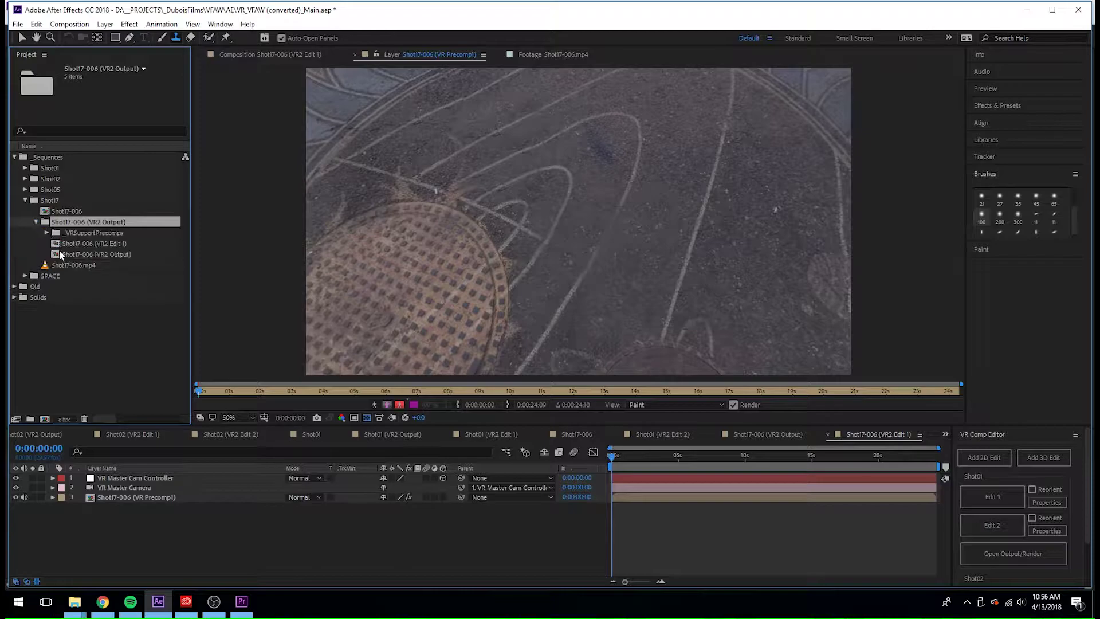
double_click(60, 254)
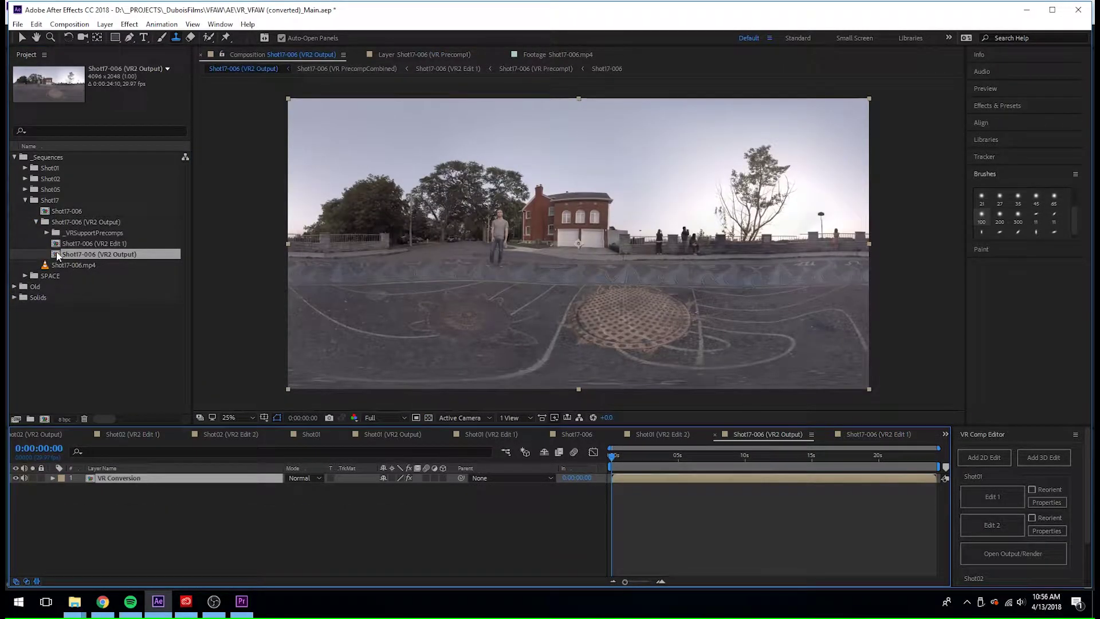
left_click(58, 256)
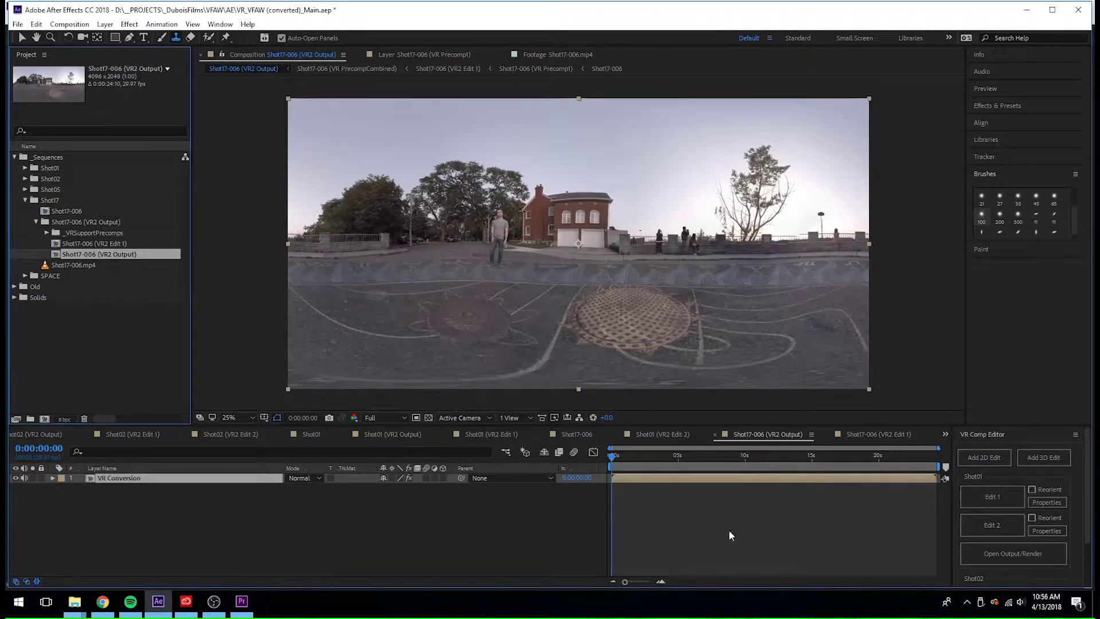
Add a second 2D edit for Shot17-006 with 3D null camera control and Center camera enabled.
left_click(983, 458)
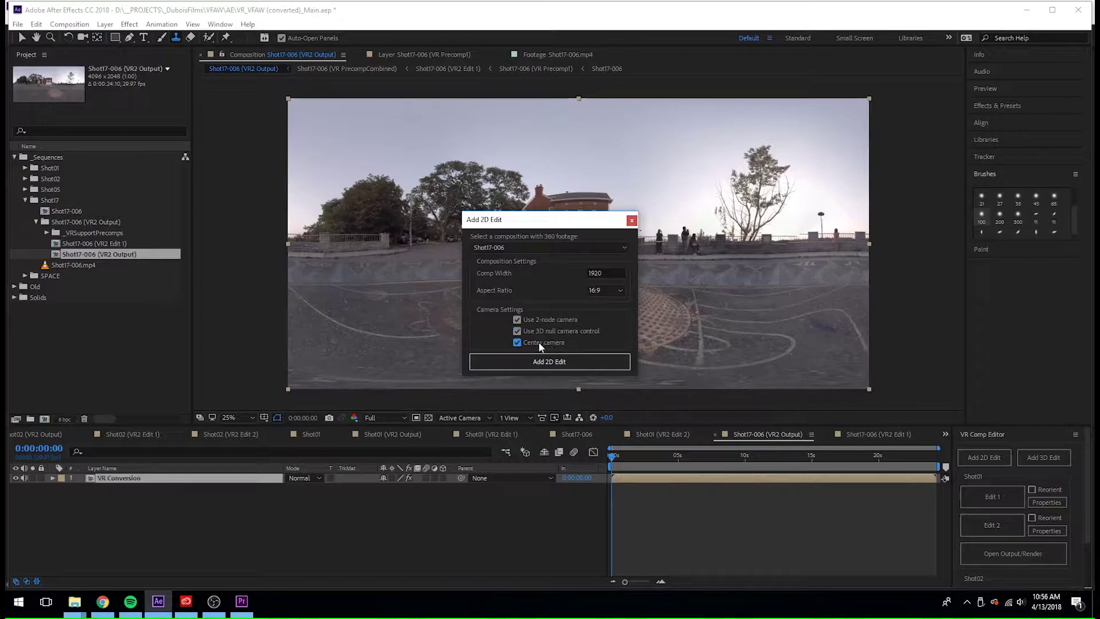
left_click(541, 363)
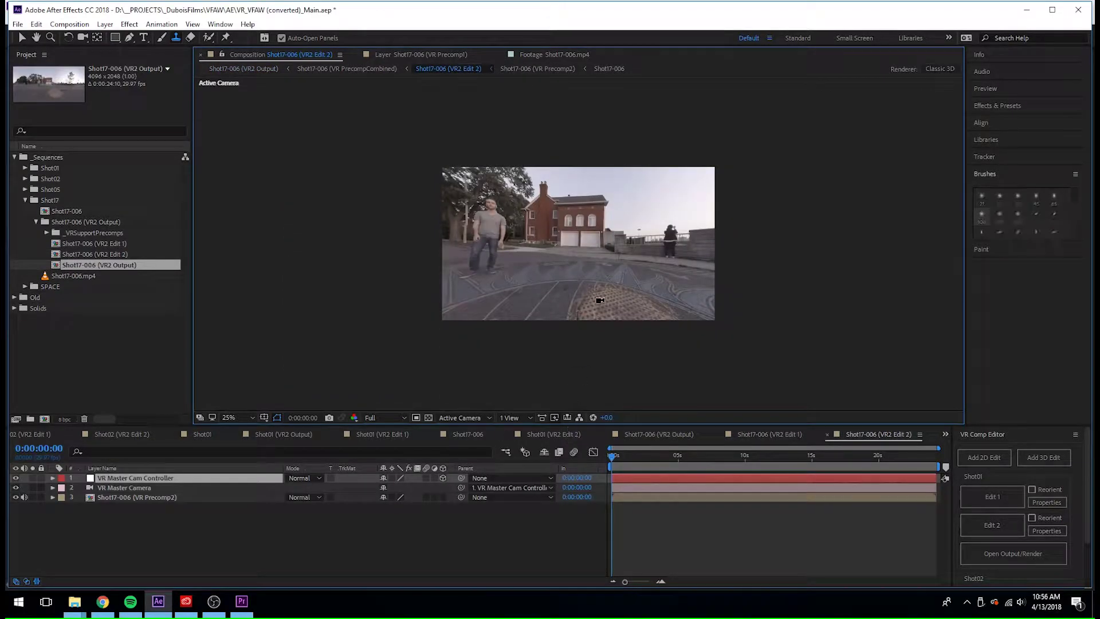
Aim the VR camera in Shot17-006 (VR2 Edit 2) at the man standing on the street beside the brick house.
key("c")
left_click_drag(599, 287, 607, 232)
scroll(567, 278, "up", 2)
key("period")
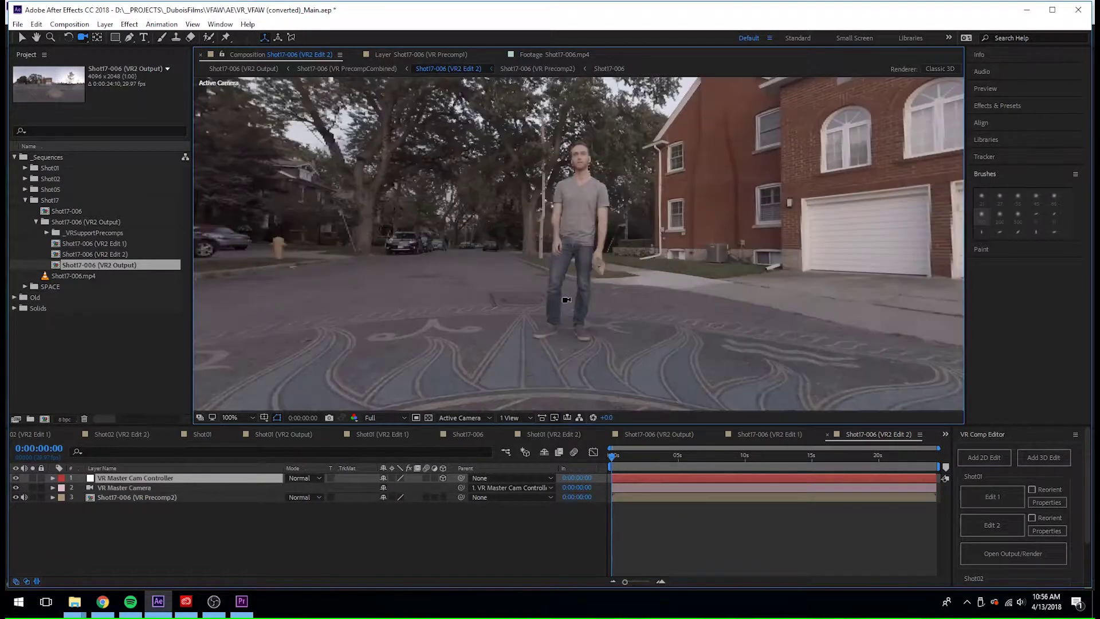
mouse_move(566, 300)
left_mouse_down()
mouse_move(573, 264)
mouse_move(575, 280)
left_mouse_up()
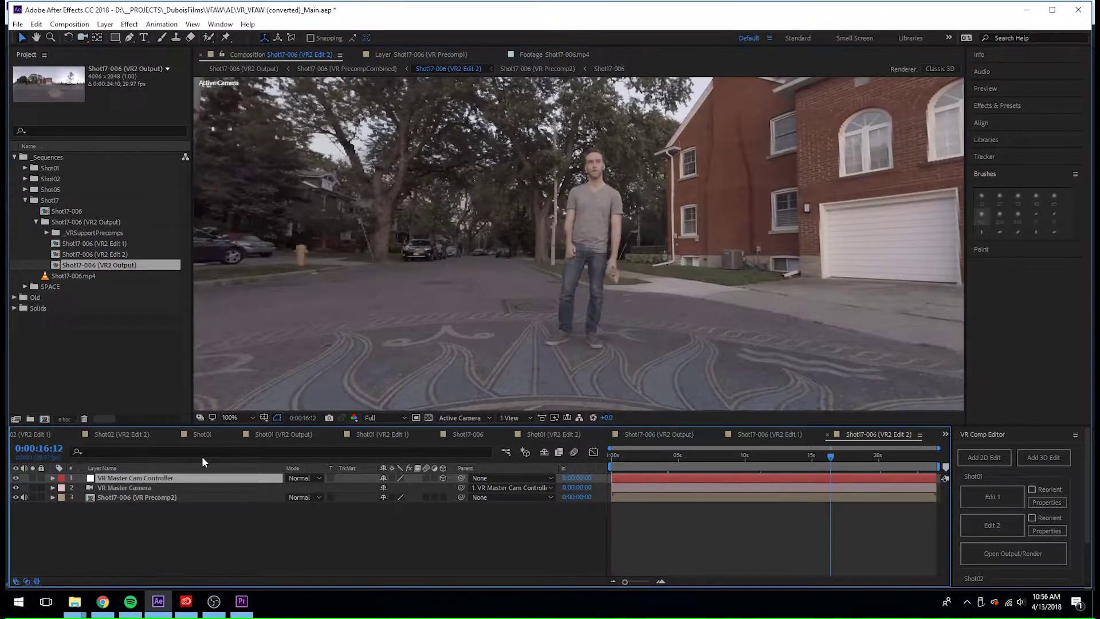
Set the Shot17-006.mp4 footage range to the people-free section from 8:41:28:06 to 8:42:43:11 and create a composition from it.
double_click(49, 277)
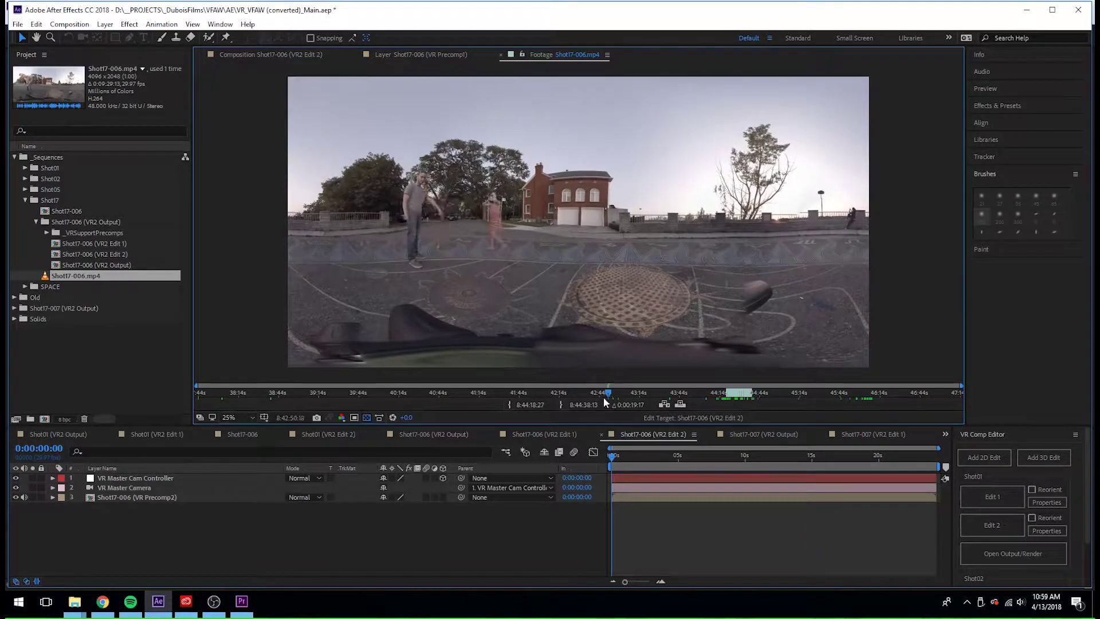
left_click_drag(604, 399, 530, 404)
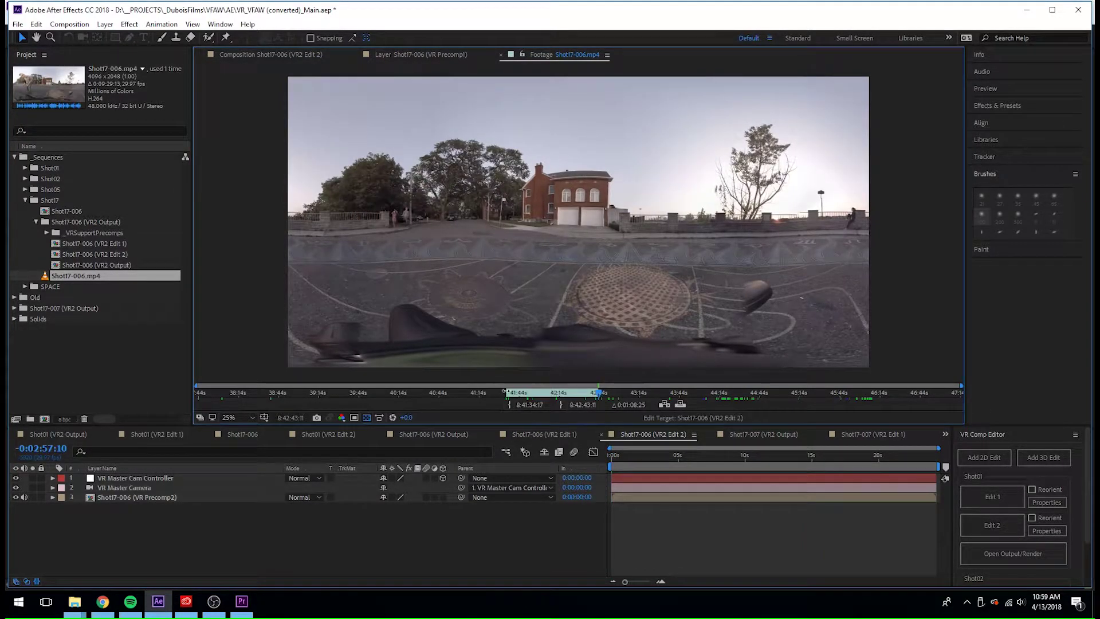
left_click_drag(505, 392, 503, 395)
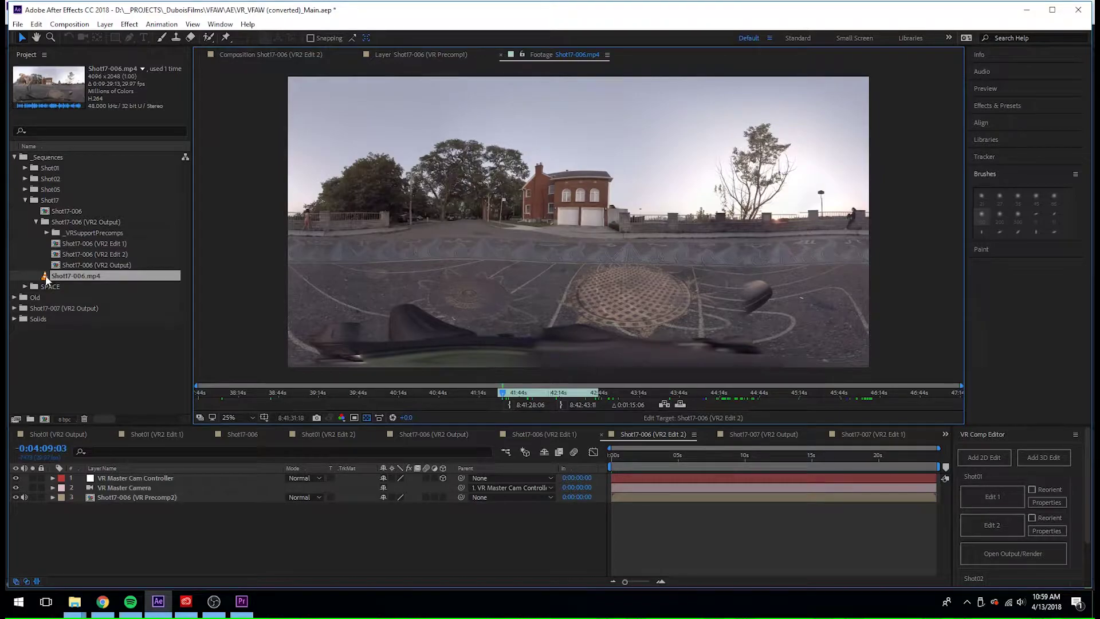
left_click_drag(46, 279, 46, 419)
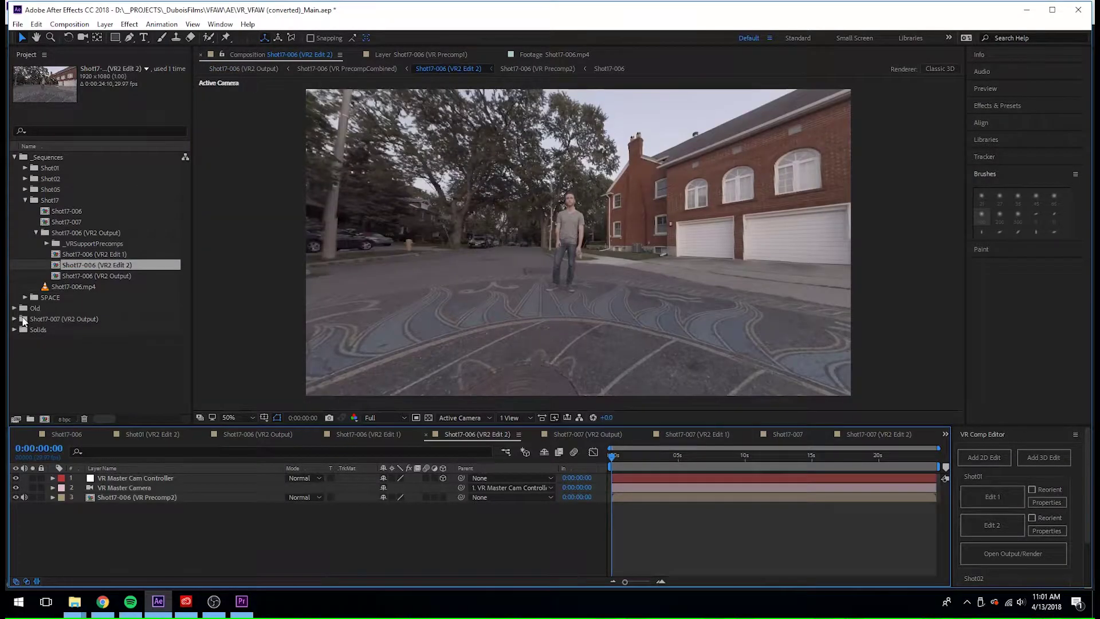
Expand the Shot17-007 (VR2 Output) folder and open the Shot17-007 (VR2 Edit 2) composition.
left_click(15, 319)
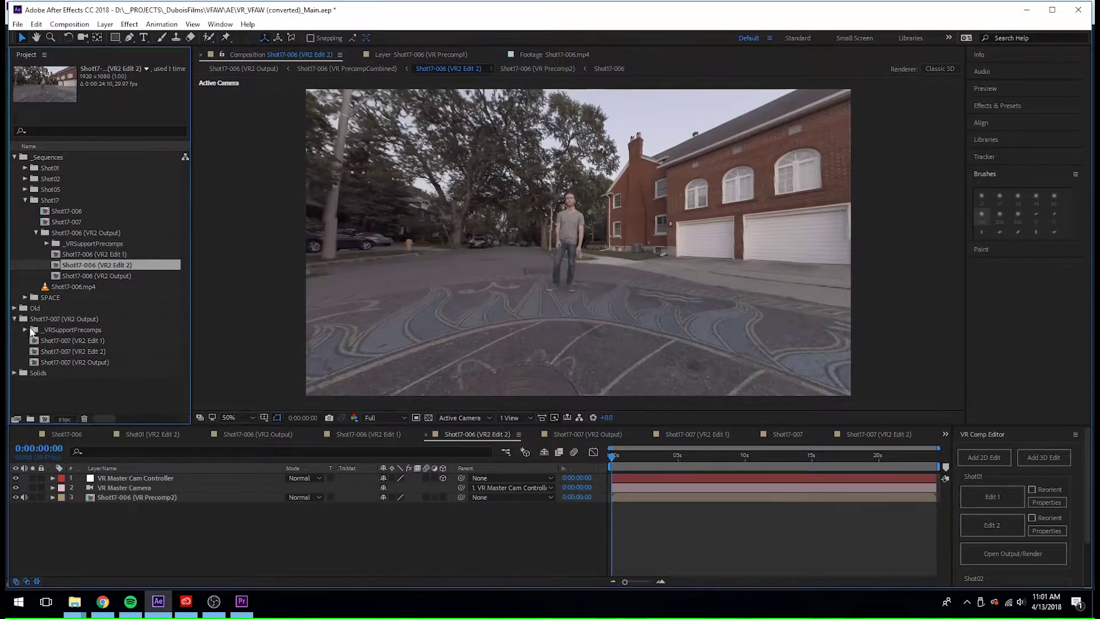
left_click(36, 353)
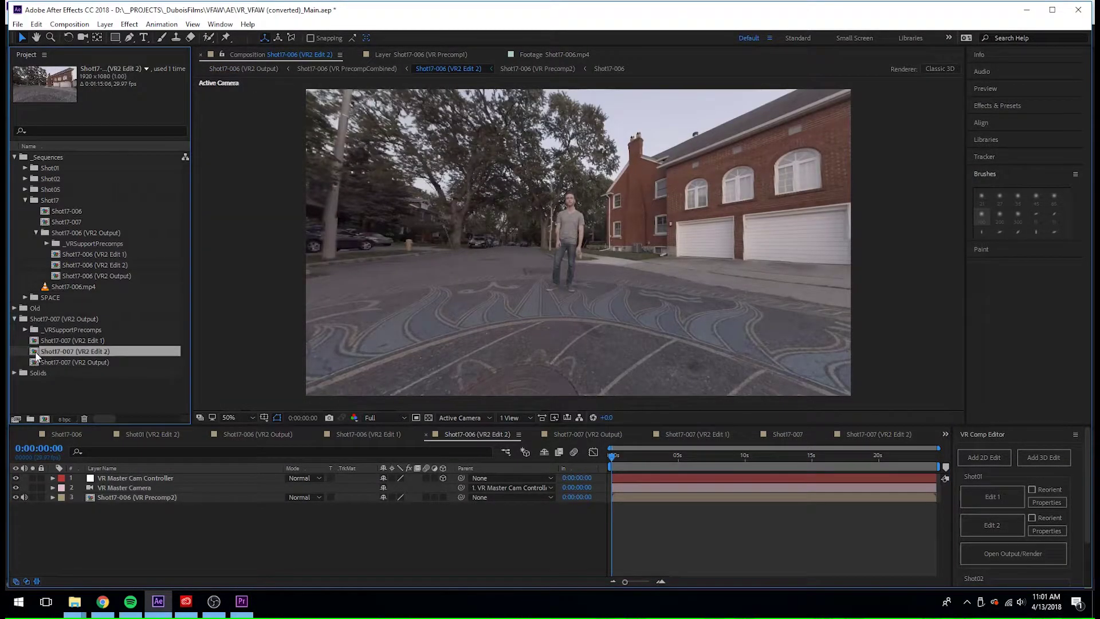
double_click(36, 352)
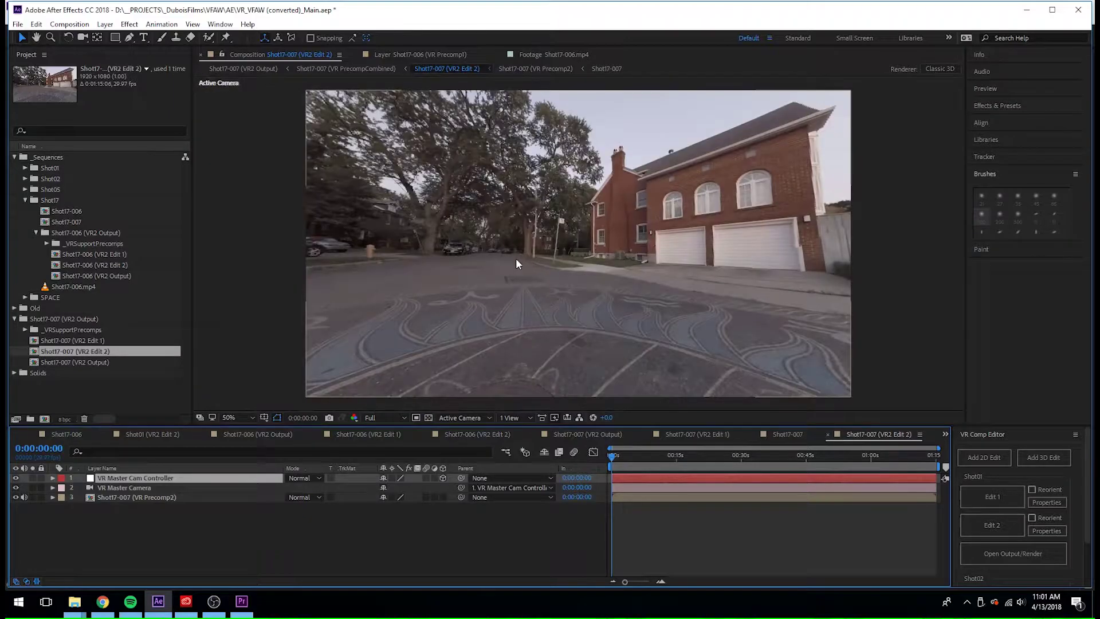
scroll(516, 260, "up", 1)
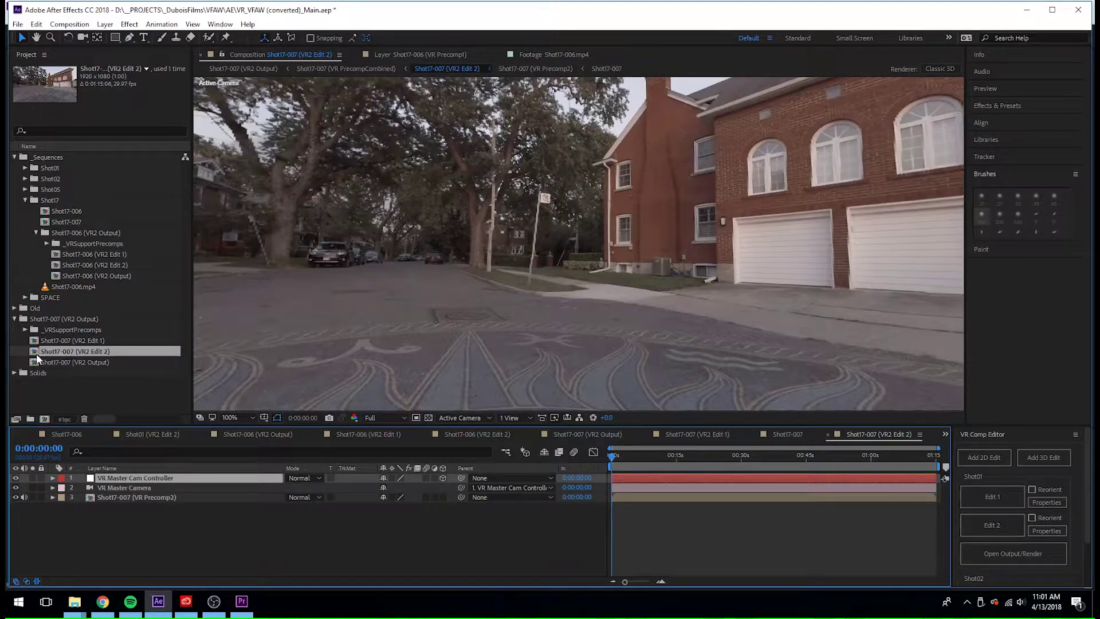
Add Shot17-007 (VR2 Edit 2) to the Shot17-006 (VR2 Edit 2) composition, directly below the VR Master Camera layer.
left_click_drag(35, 349, 56, 267)
left_click(56, 268)
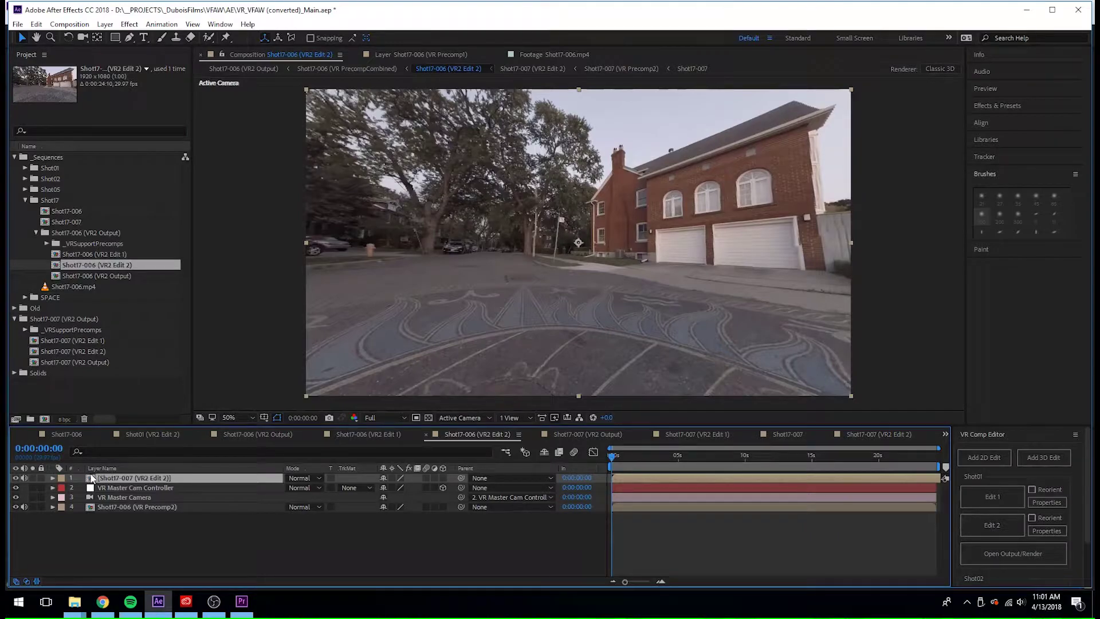
left_click_drag(92, 479, 98, 503)
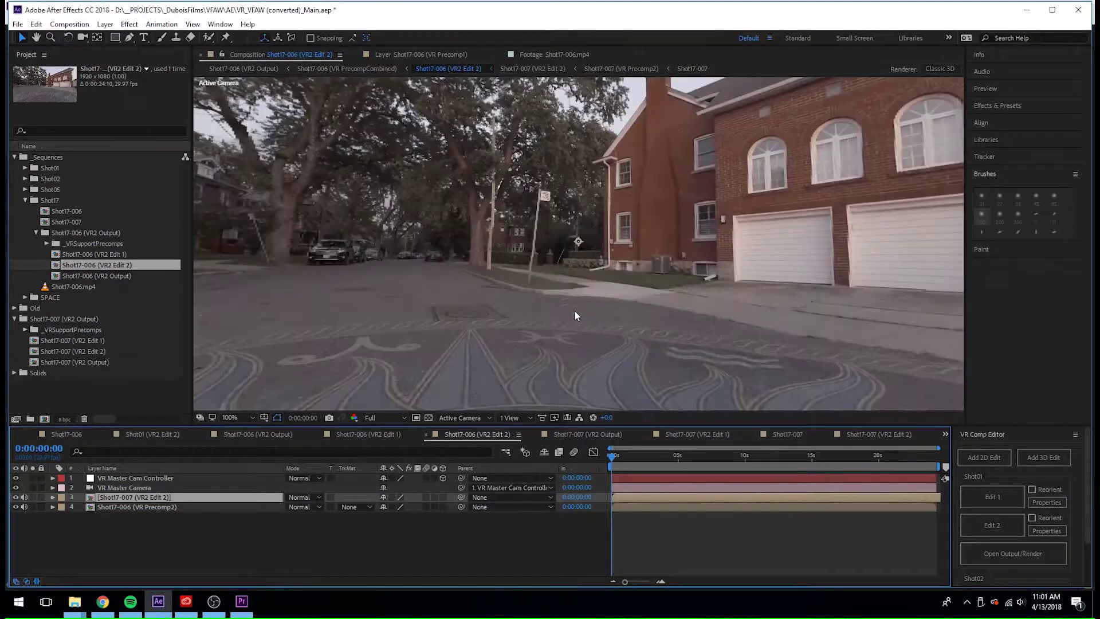
Hide and reshow the Shot17-007 (VR2 Edit 2) layer to compare the clean plate with the shot of the man.
key("c")
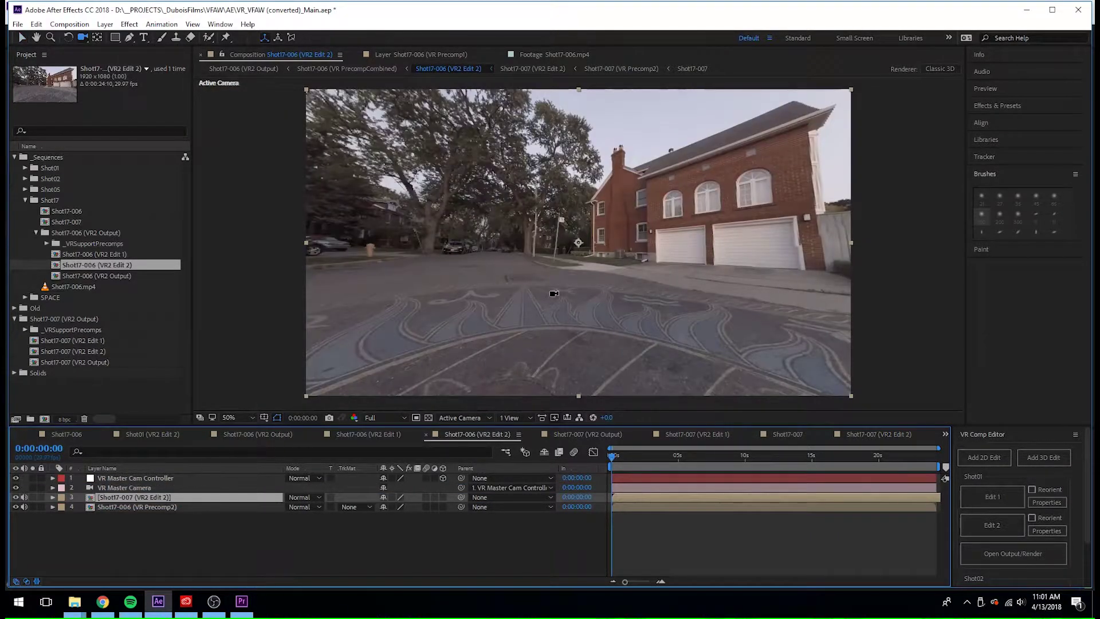
left_click_drag(554, 294, 541, 298)
left_click(16, 498)
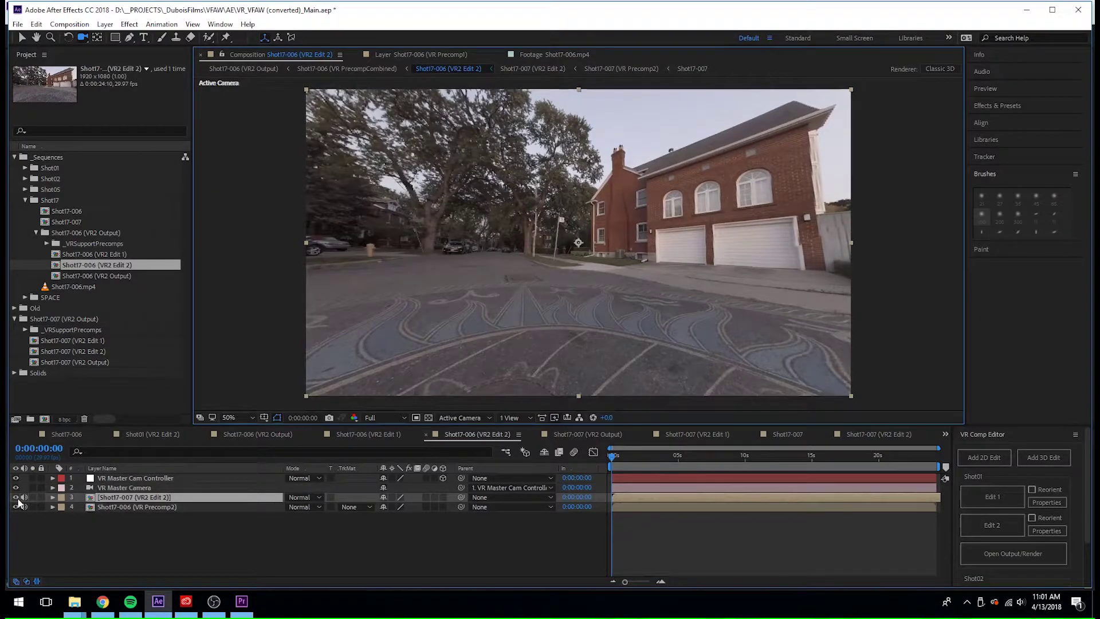
left_click_drag(544, 233, 573, 262)
scroll(564, 235, "up", 1)
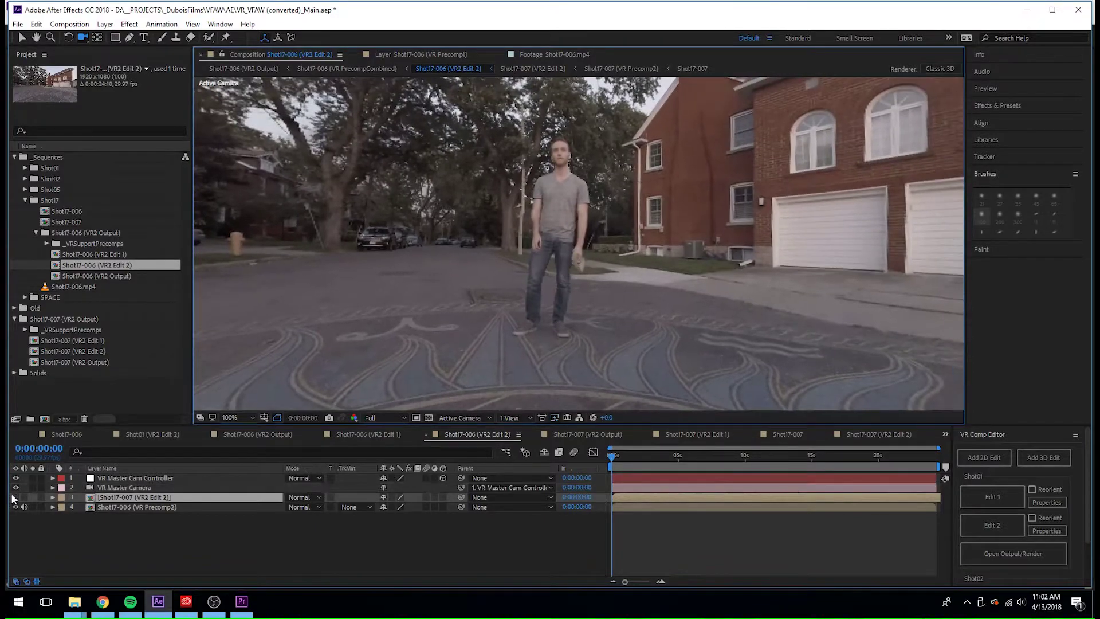
key("v")
left_click(16, 497)
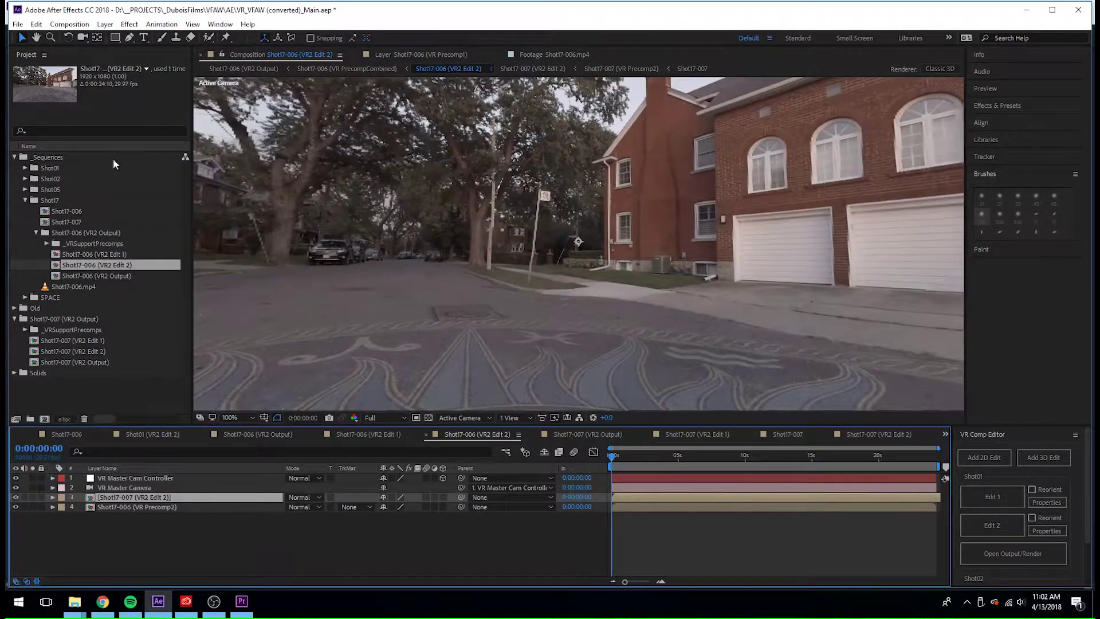
Draw a closed curved mask with the Pen tool on the Shot17-007 (VR2 Edit 2) layer around the man's area.
left_click(130, 37)
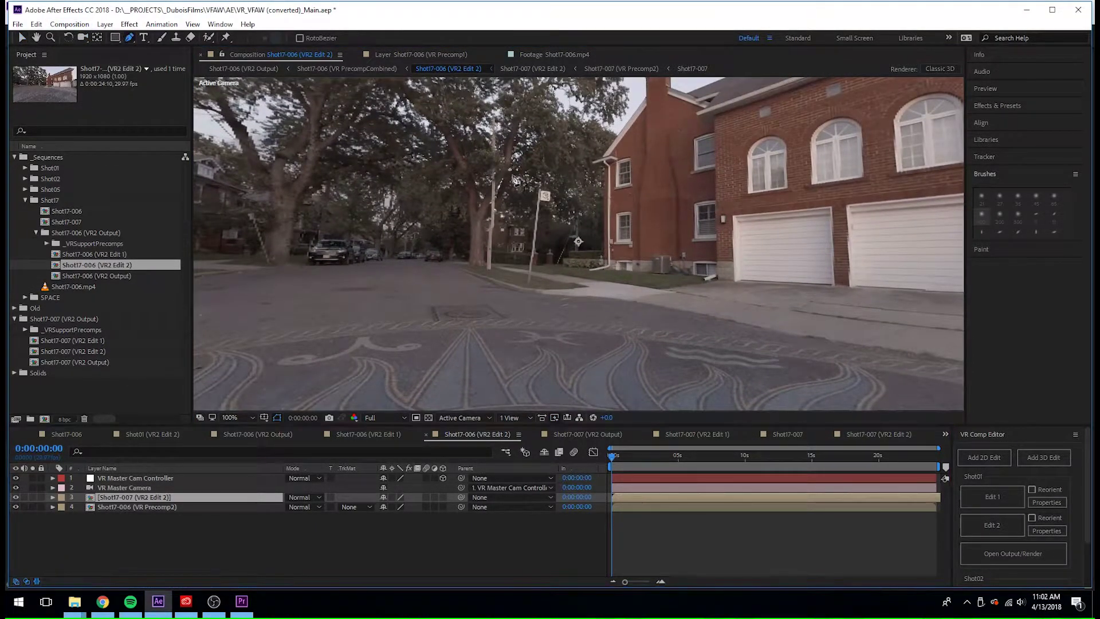
left_click(539, 153)
left_click_drag(504, 153, 466, 231)
left_click_drag(430, 313, 573, 373)
left_click_drag(674, 354, 688, 345)
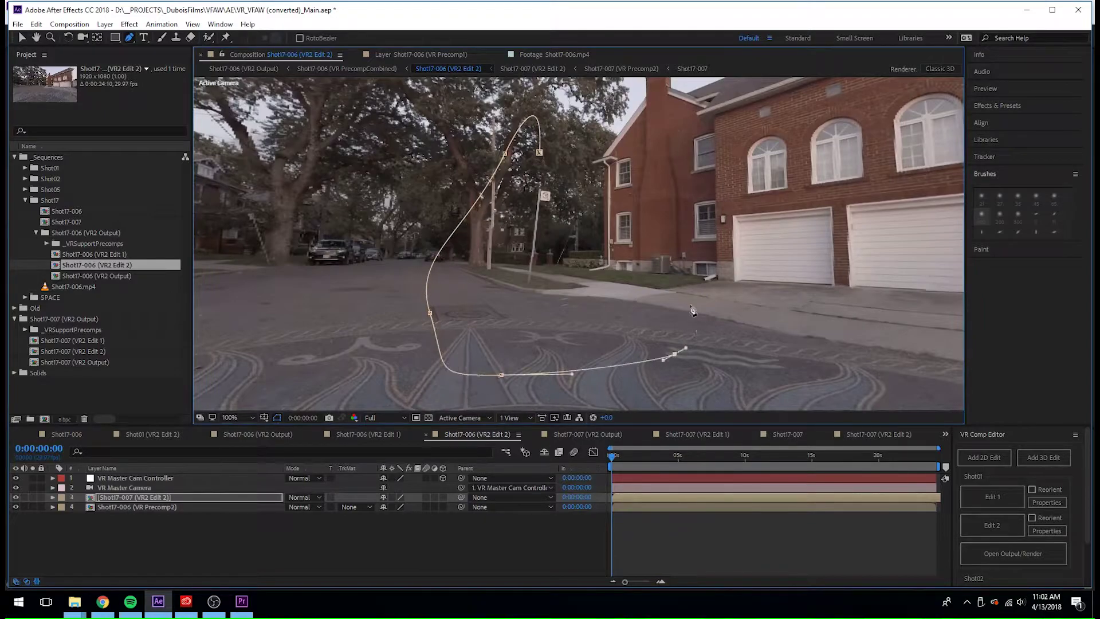
left_click_drag(678, 273, 666, 258)
left_click_drag(618, 169, 599, 153)
left_click(539, 152)
left_click(504, 154)
Move the masked clean plate layer to line up with the street behind it and adjust its mask points.
key("v")
left_click_drag(586, 281, 618, 262)
left_click_drag(533, 357, 549, 346)
left_click_drag(651, 151, 669, 170)
Try scaling the Shot17-007 (VR2 Edit 2) layer up to 105%.
key("s")
left_click_drag(396, 507, 403, 507)
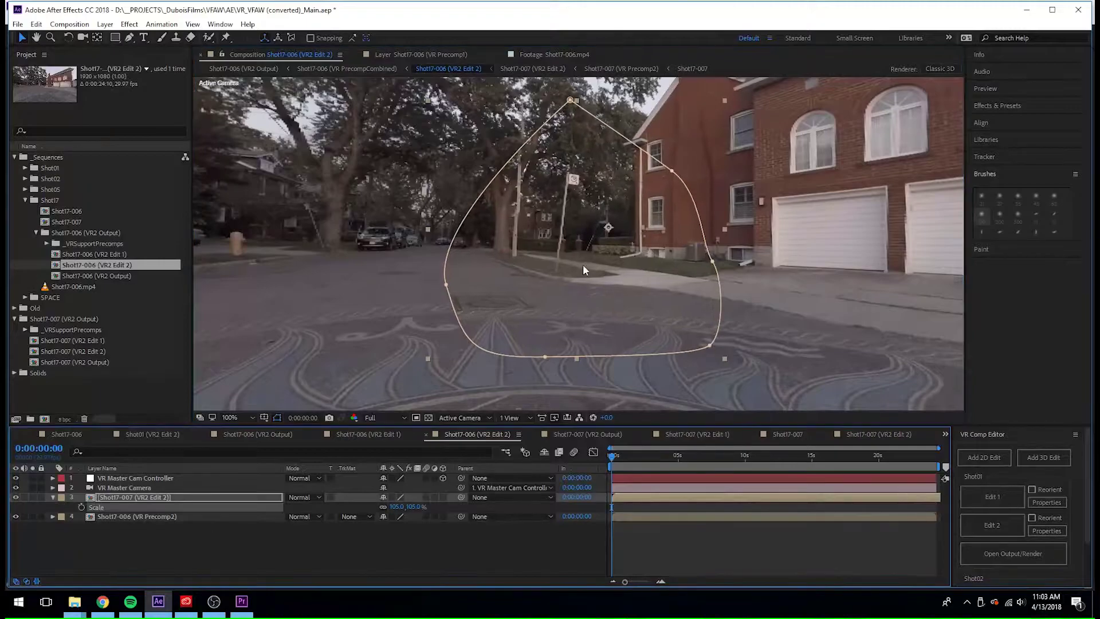
key("ctrl+z")
Pull in the mask's side points, move its peak down beside the man's head, and fine-tune the layer's alignment.
left_click(583, 264)
left_click_drag(454, 278, 485, 275)
left_click_drag(708, 255, 697, 256)
left_click_drag(573, 102, 493, 172)
left_click_drag(706, 336, 709, 348)
left_click_drag(624, 278, 623, 280)
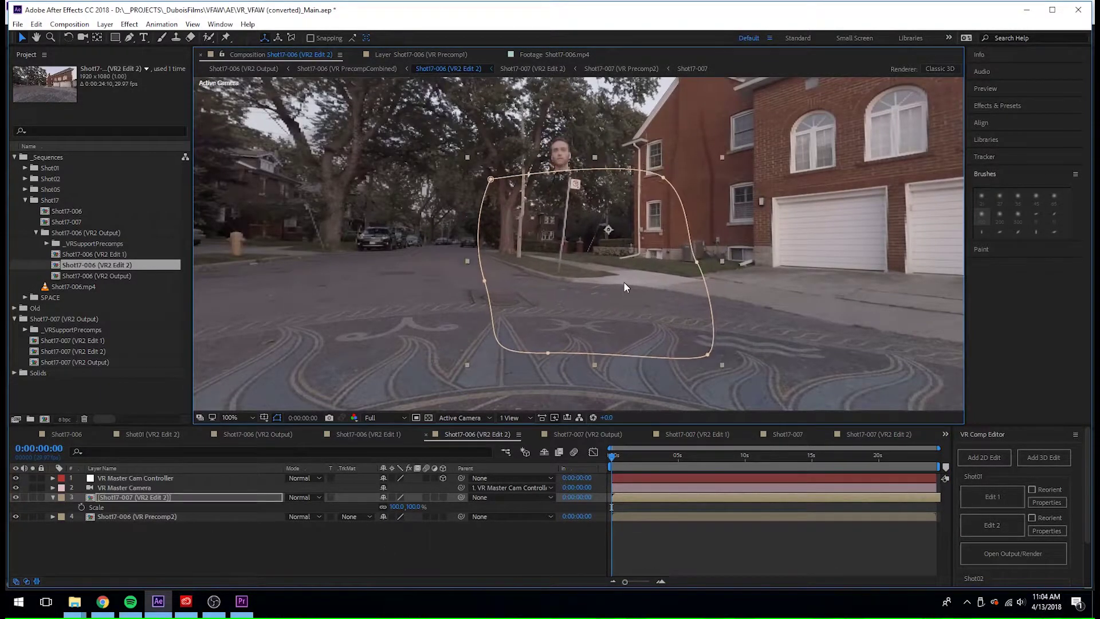
Reshape the mask into a tall, narrow outline covering the man from above his head to the chalk below his feet.
left_click_drag(708, 350, 624, 276)
left_click_drag(697, 258, 617, 255)
left_click_drag(664, 175, 575, 115)
left_click_drag(491, 175, 486, 109)
left_click_drag(485, 277, 446, 262)
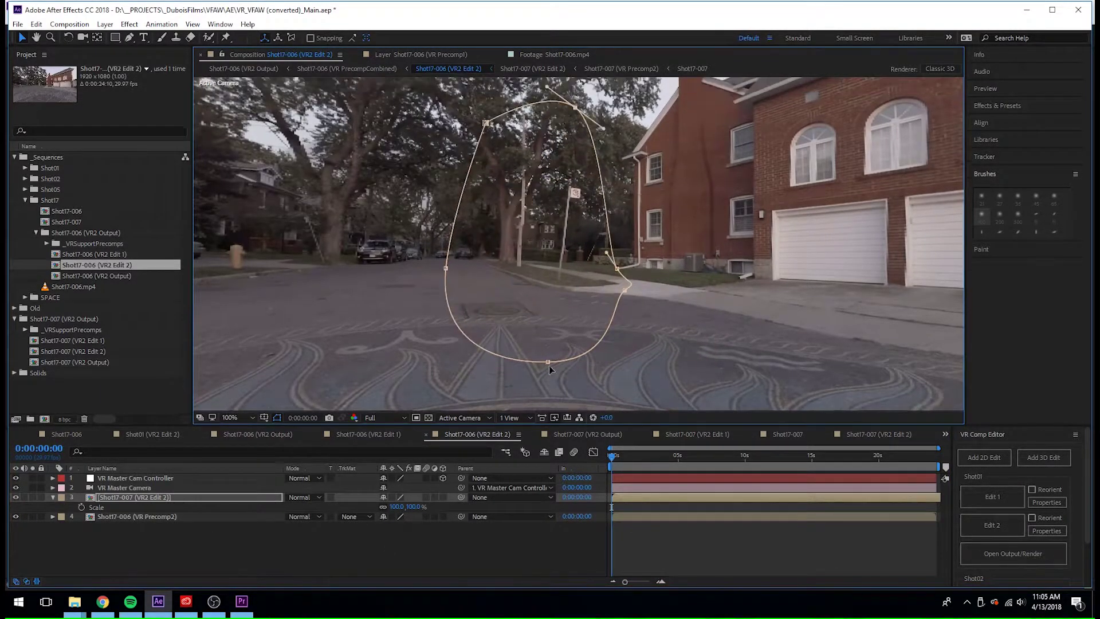
left_click_drag(548, 363, 556, 394)
left_click_drag(445, 275, 445, 351)
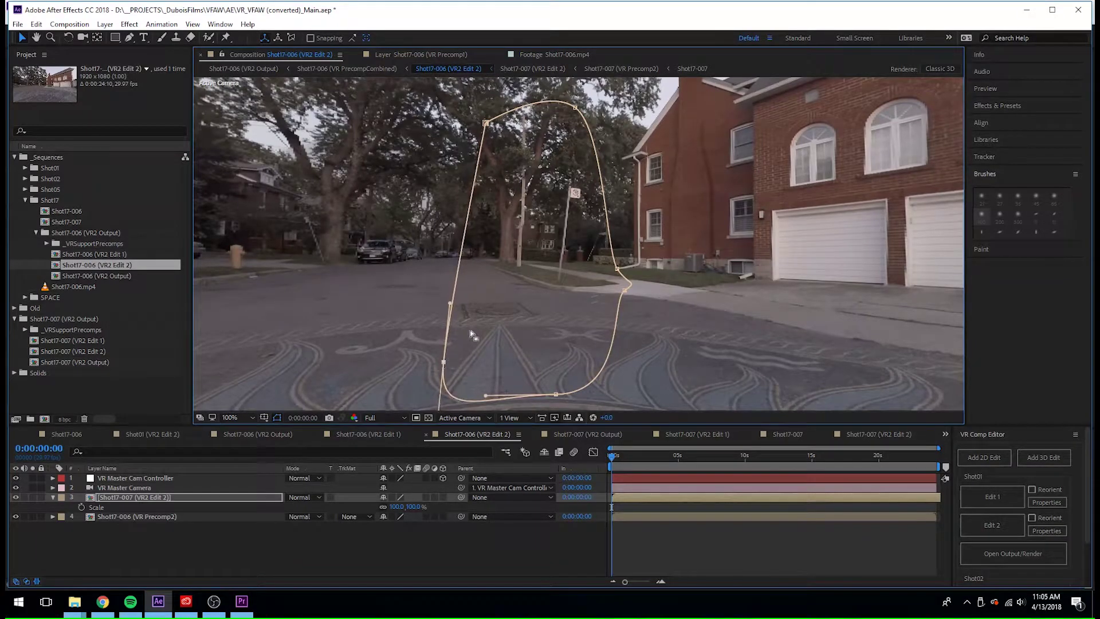
Hide the mask outline in the viewer and set the clean plate's mask feather to 29 pixels.
left_click(277, 418)
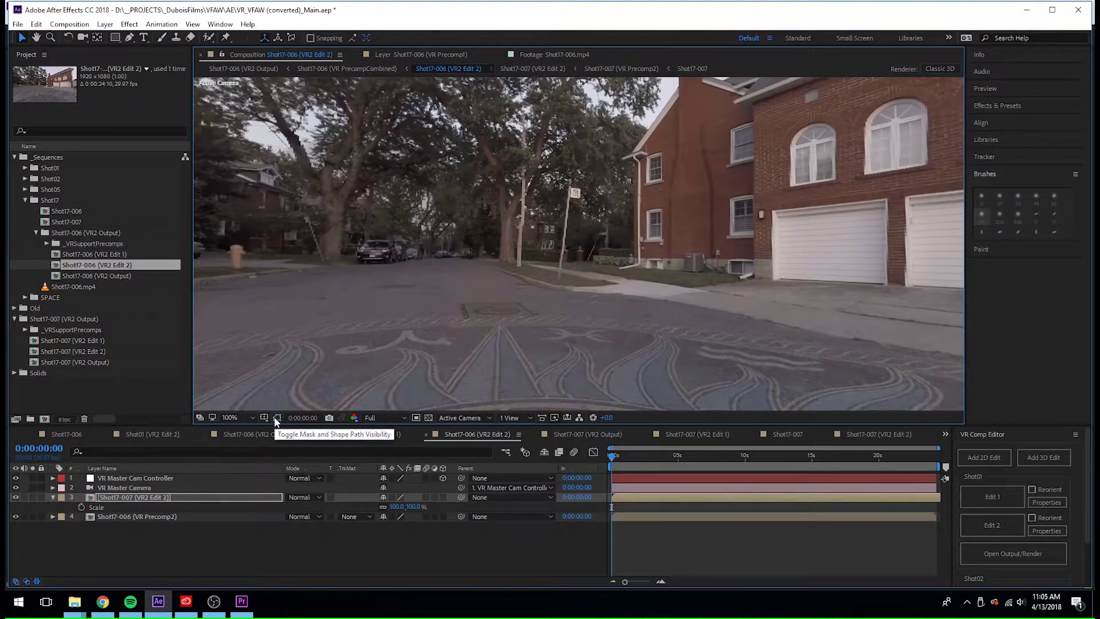
left_click(276, 418)
left_click(276, 419)
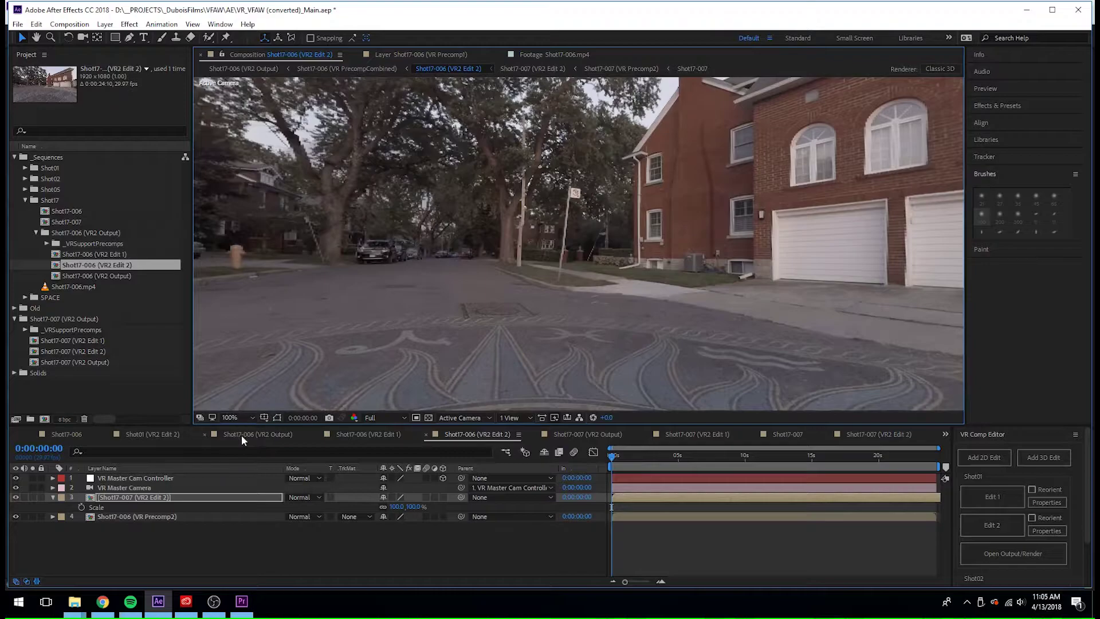
key("f")
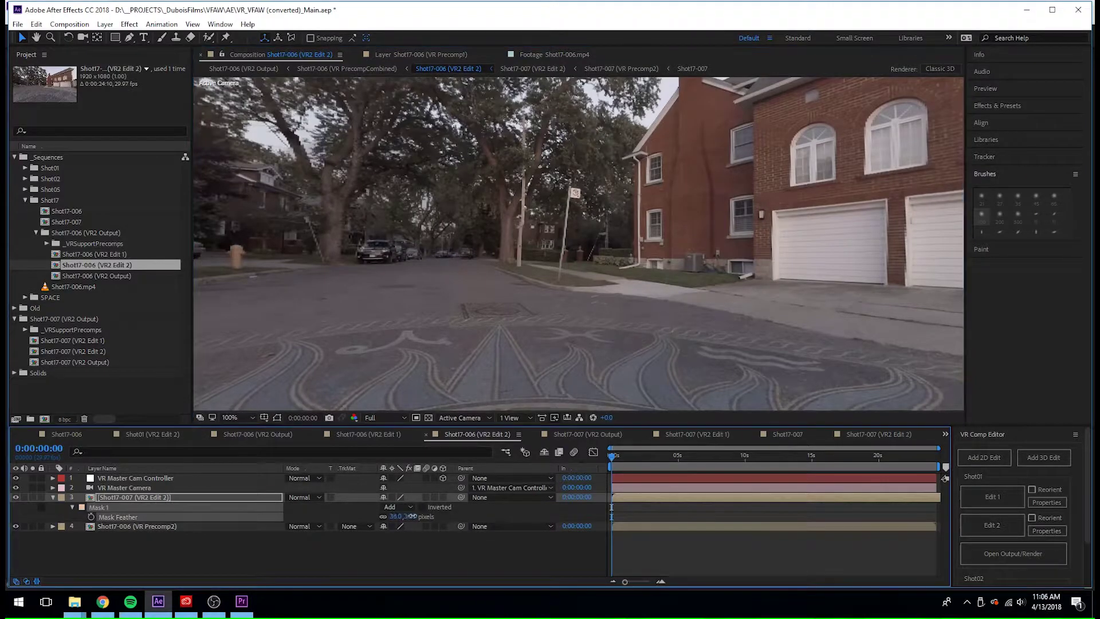
left_click_drag(412, 516, 415, 511)
Examine the patched area in Shot17-006 (VR2 Edit 2) close up and in full at several times through the shot.
scroll(540, 281, "down", 2)
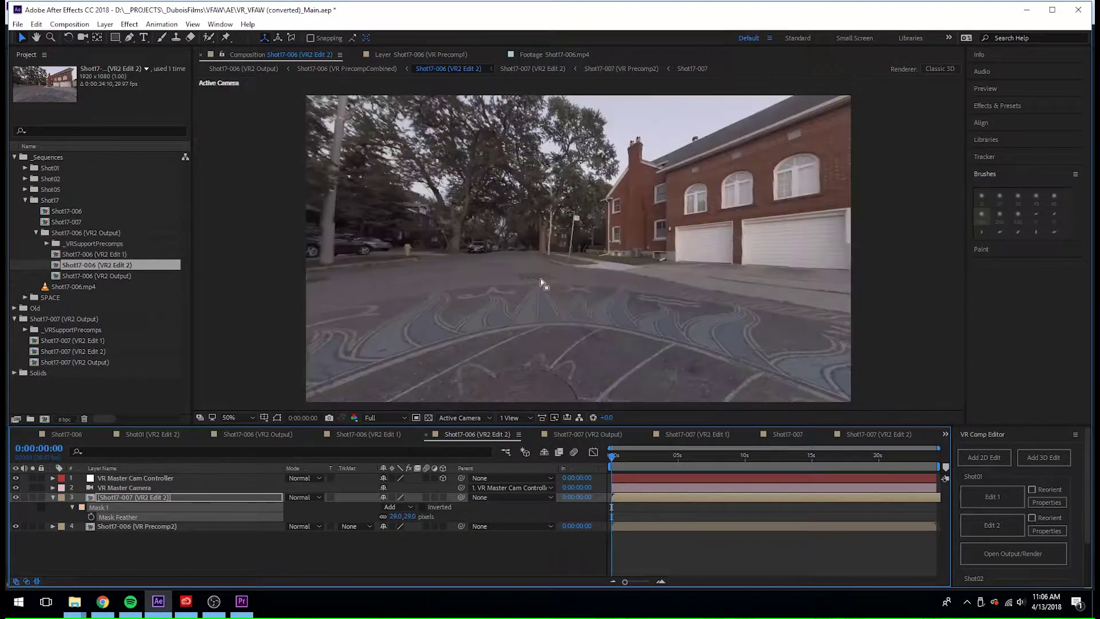
scroll(595, 304, "up", 2)
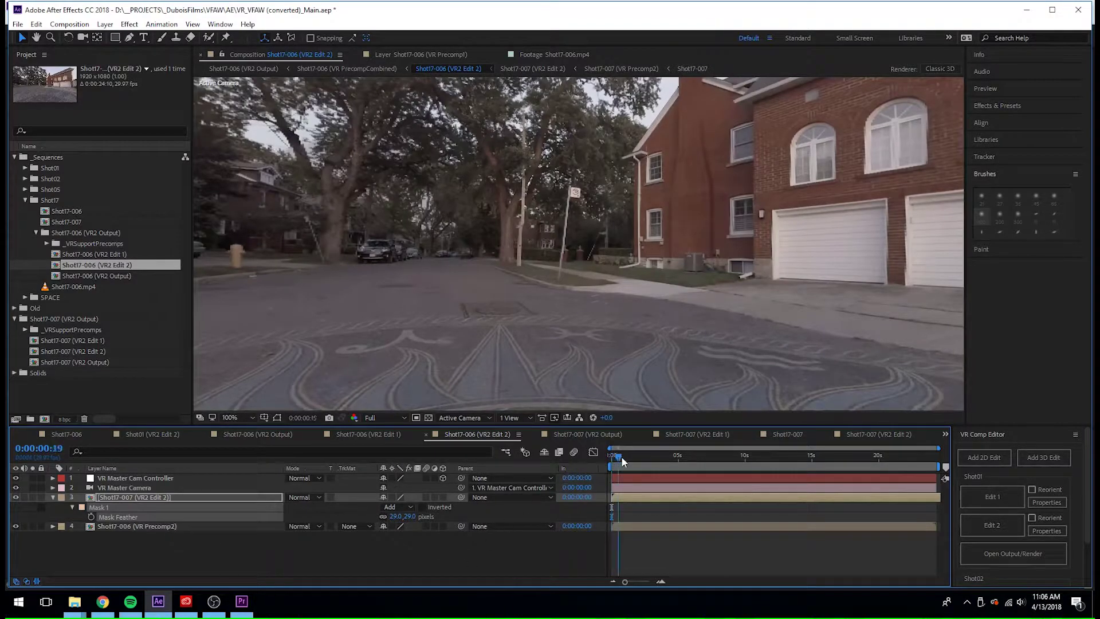
left_click_drag(621, 456, 713, 456)
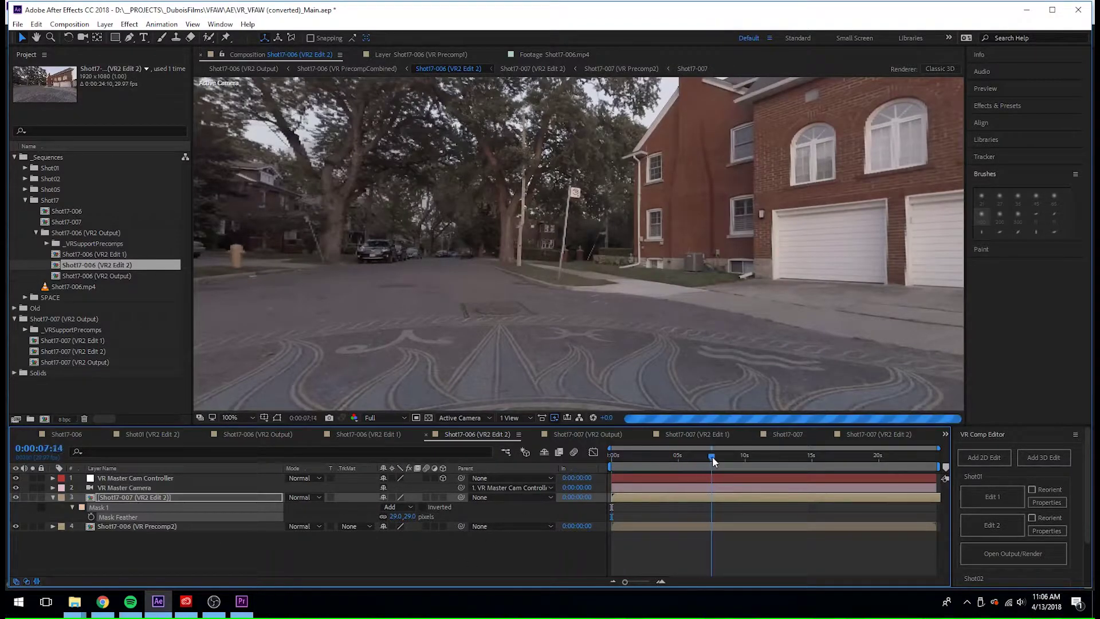
left_click(779, 456)
left_click(883, 456)
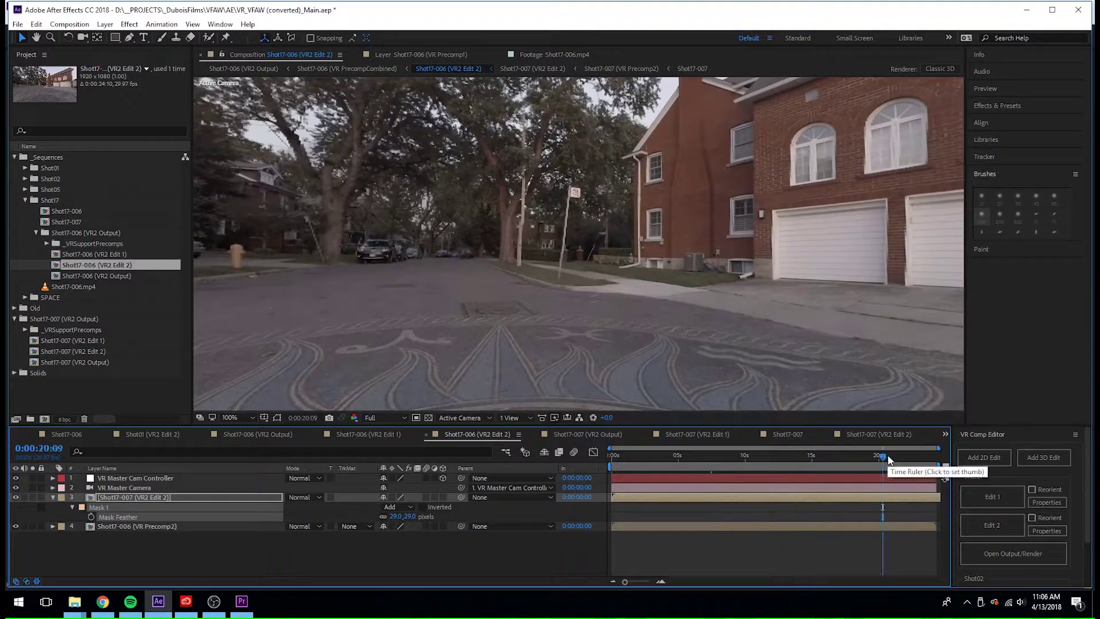
left_click(918, 456)
scroll(554, 313, "down", 2)
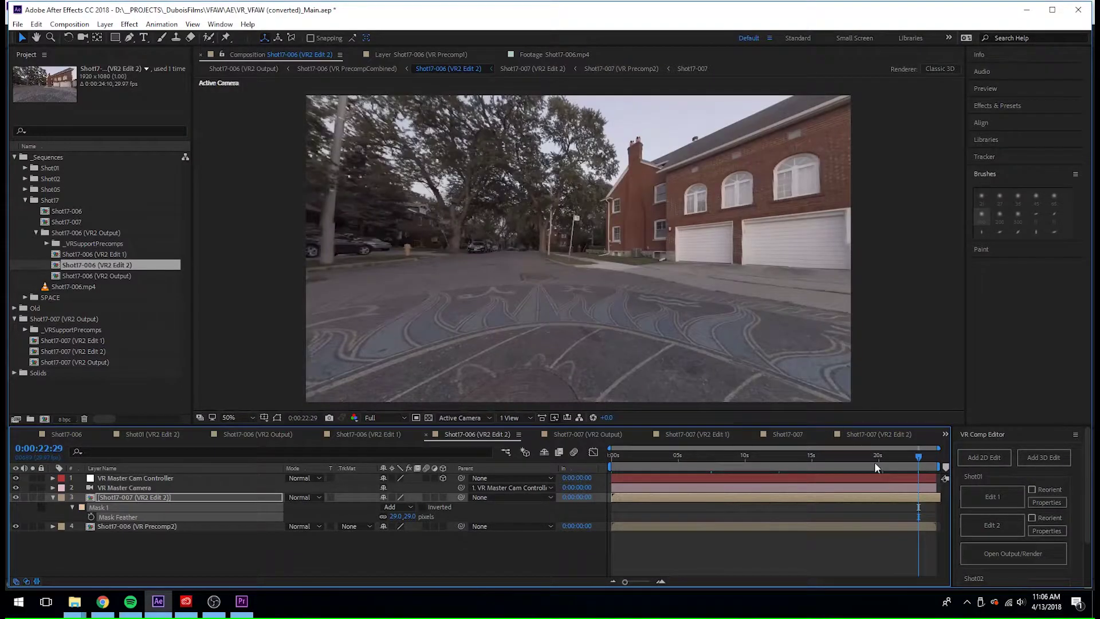
left_click(930, 454)
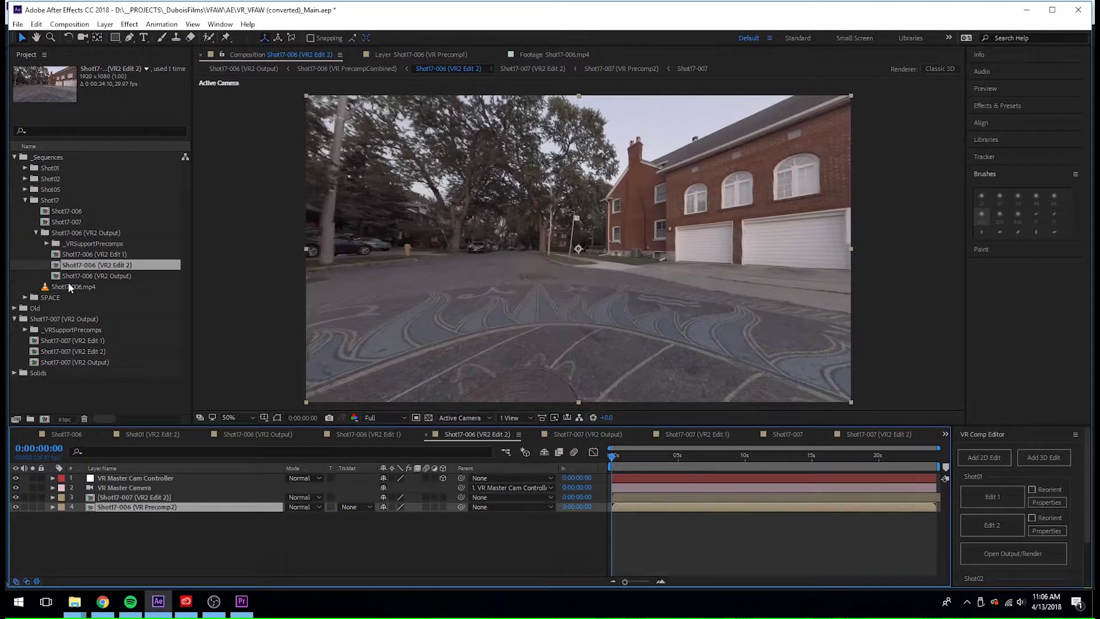
Open the Shot17-006 (VR2 Output) composition and examine the cleaned 360° shot at several times up to about 22 seconds.
double_click(57, 277)
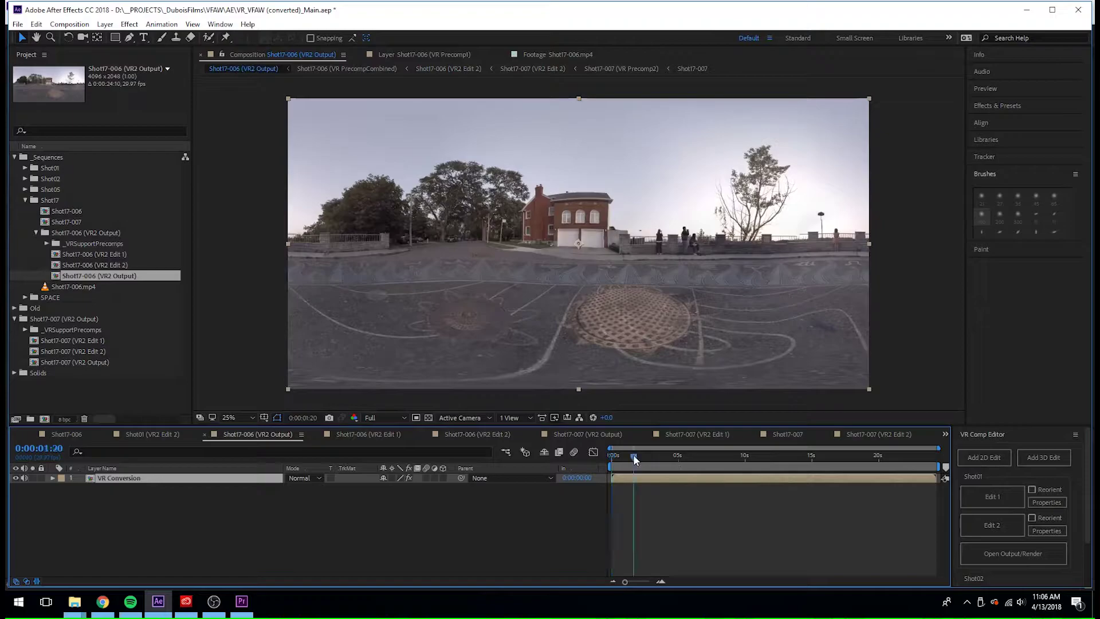
left_click(690, 456)
left_click(813, 458)
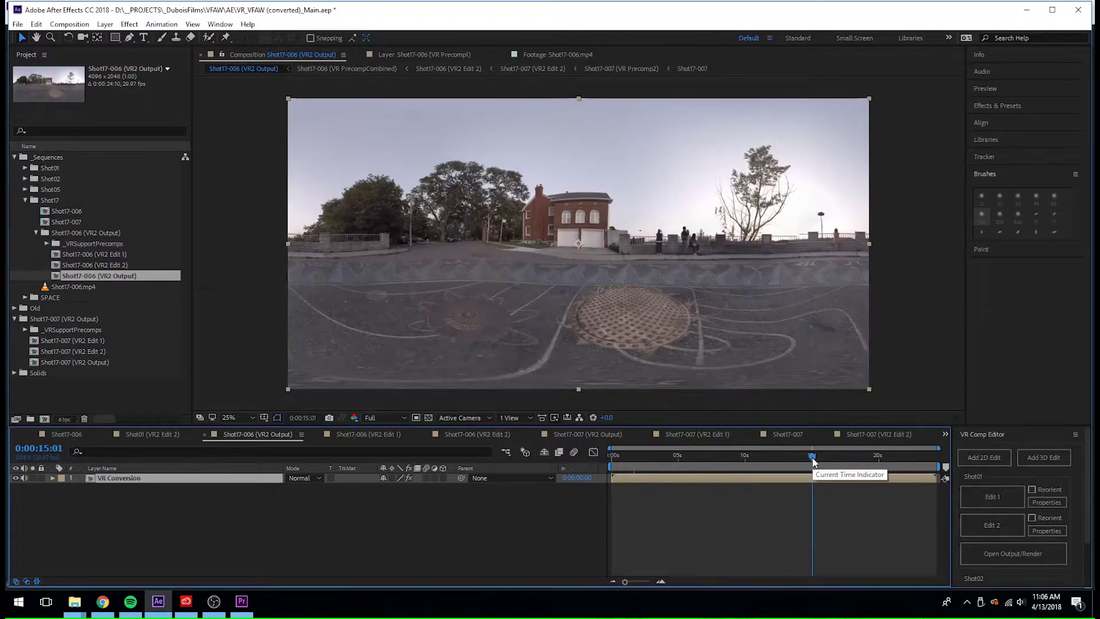
left_click_drag(812, 459, 912, 459)
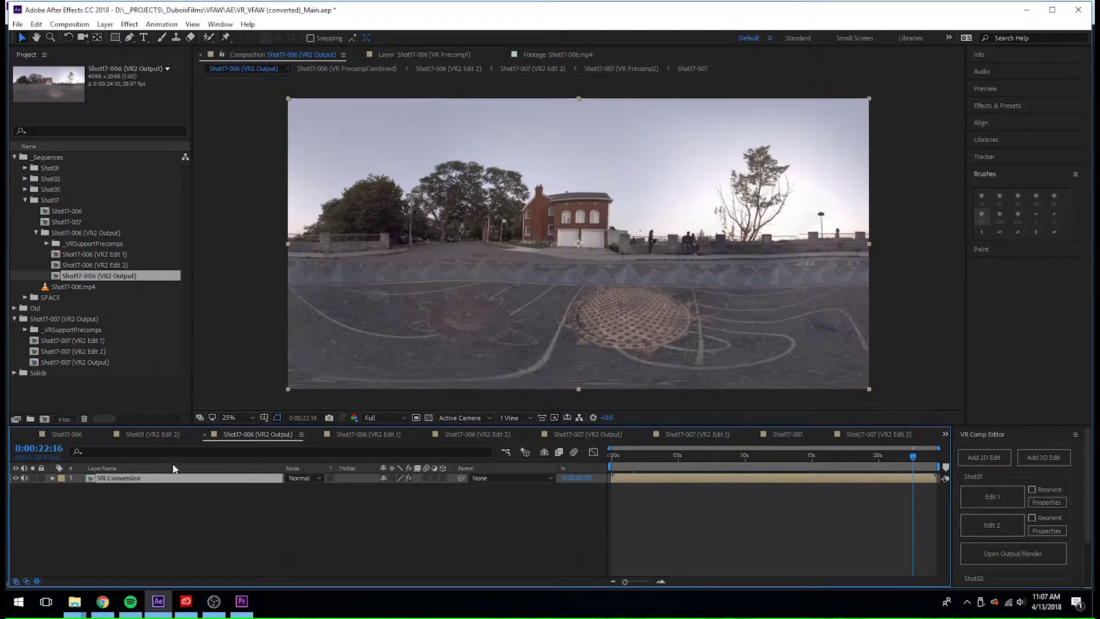
Add a third VR Comp Editor 2D edit using Shot17-006 as the 360 footage composition.
left_click(993, 459)
left_click(521, 248)
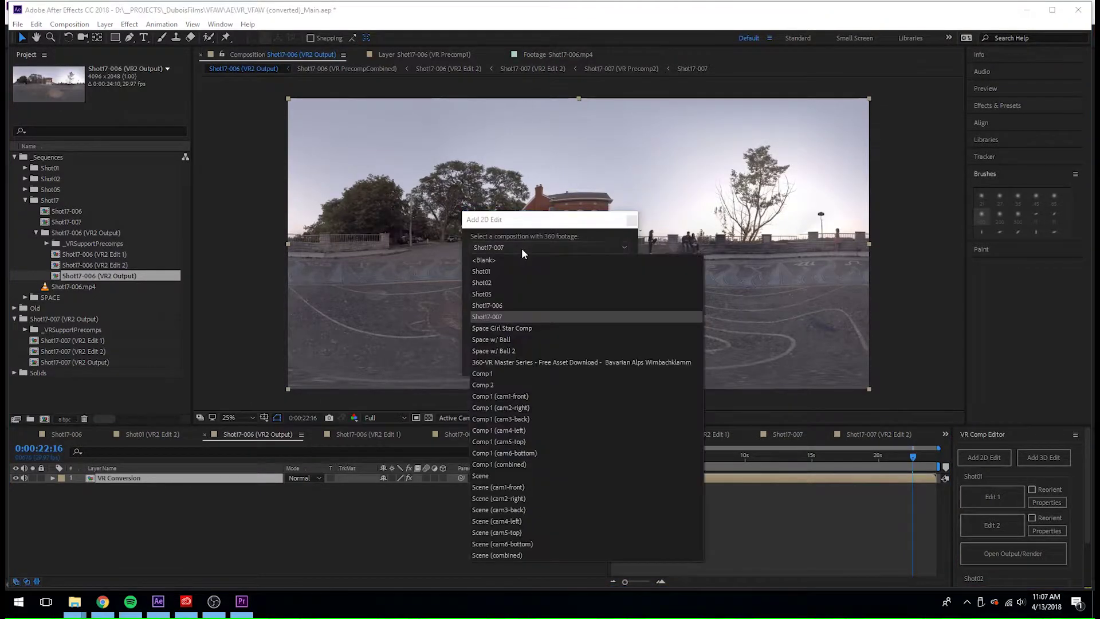
left_click(513, 305)
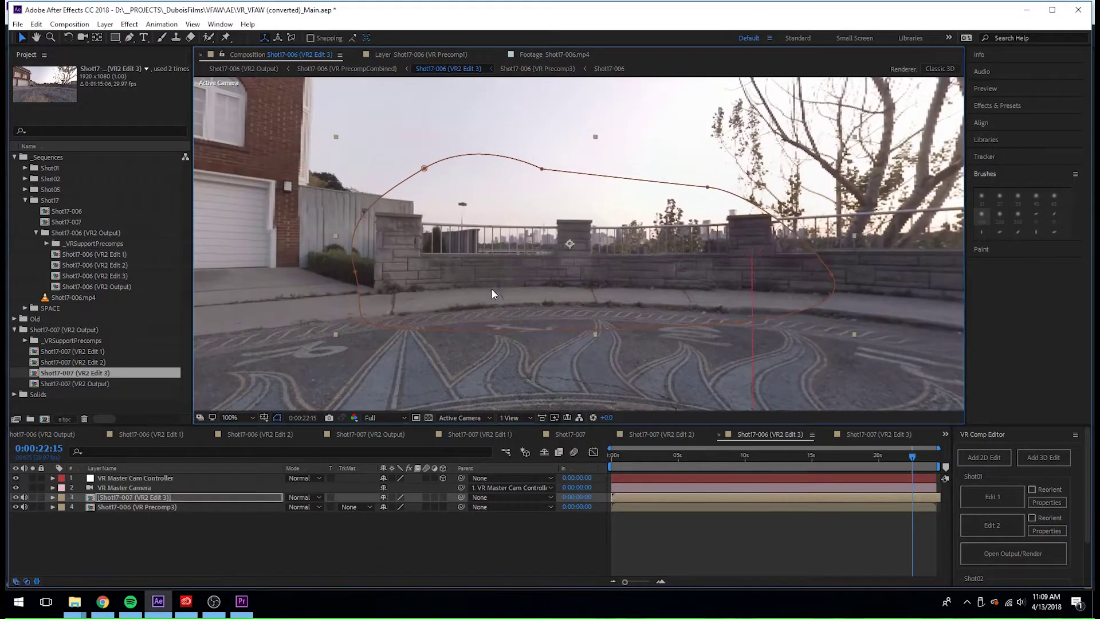
Reshape the Shot17-007 clean plate's mask to fit closely around the wall and railing section between the stone pillars.
left_click_drag(491, 295, 572, 186)
left_click_drag(442, 187, 413, 177)
left_click_drag(379, 200, 408, 256)
left_click_drag(413, 177, 484, 204)
left_click_drag(385, 270, 480, 249)
left_click(431, 330)
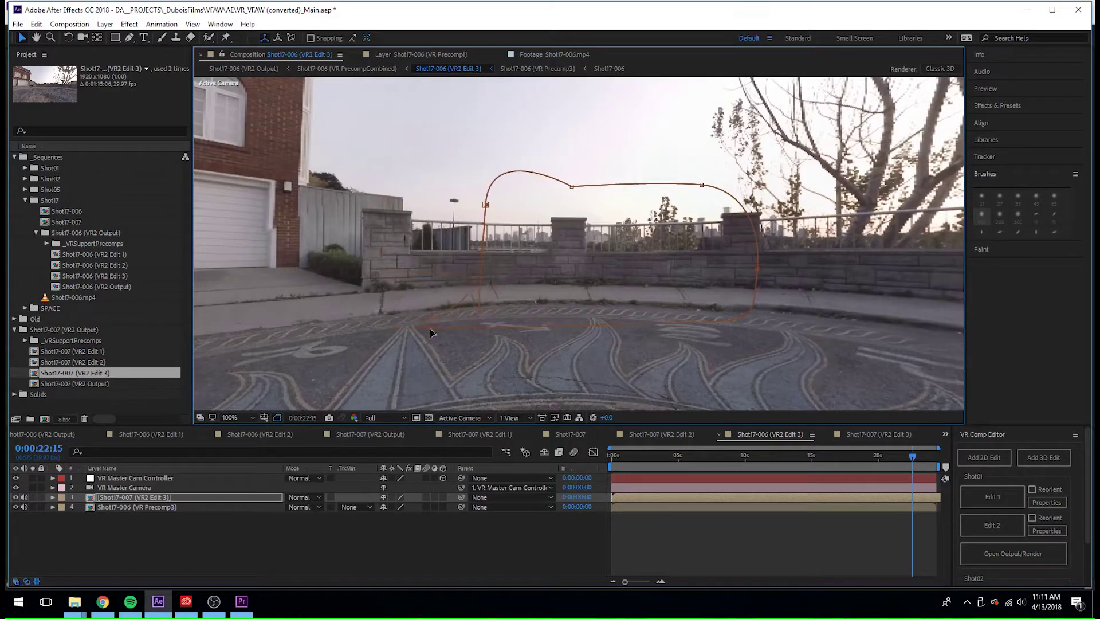
Set the clean plate's mask feather to 25 pixels and save the project.
key("f")
left_click(394, 517)
type("25")
key("Return")
left_click_drag(617, 457, 824, 456)
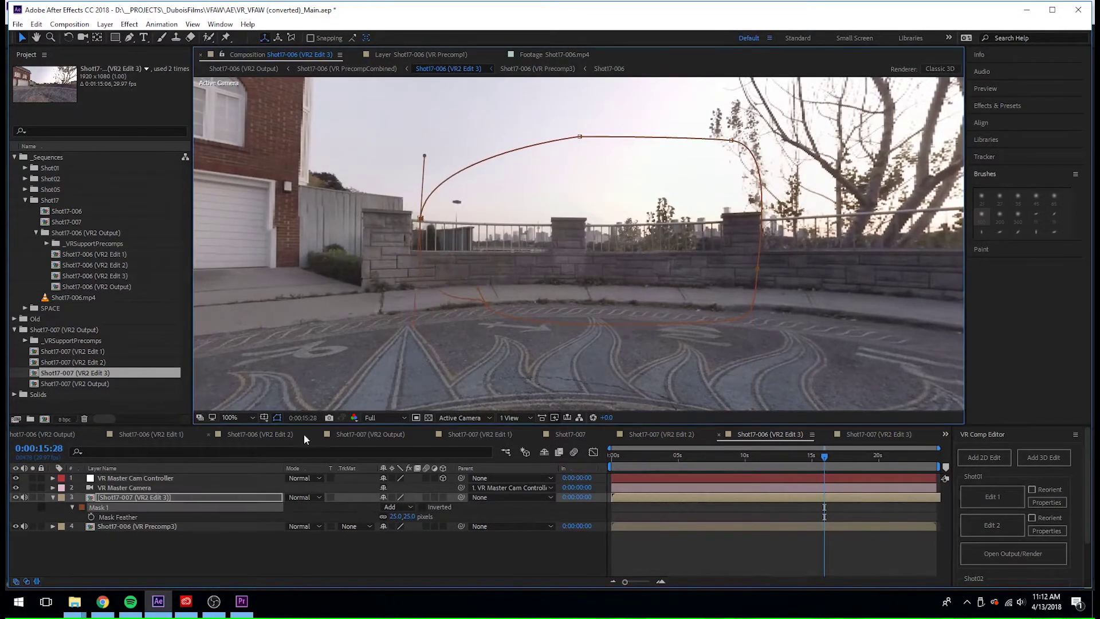
left_click(898, 456)
key("ctrl+s")
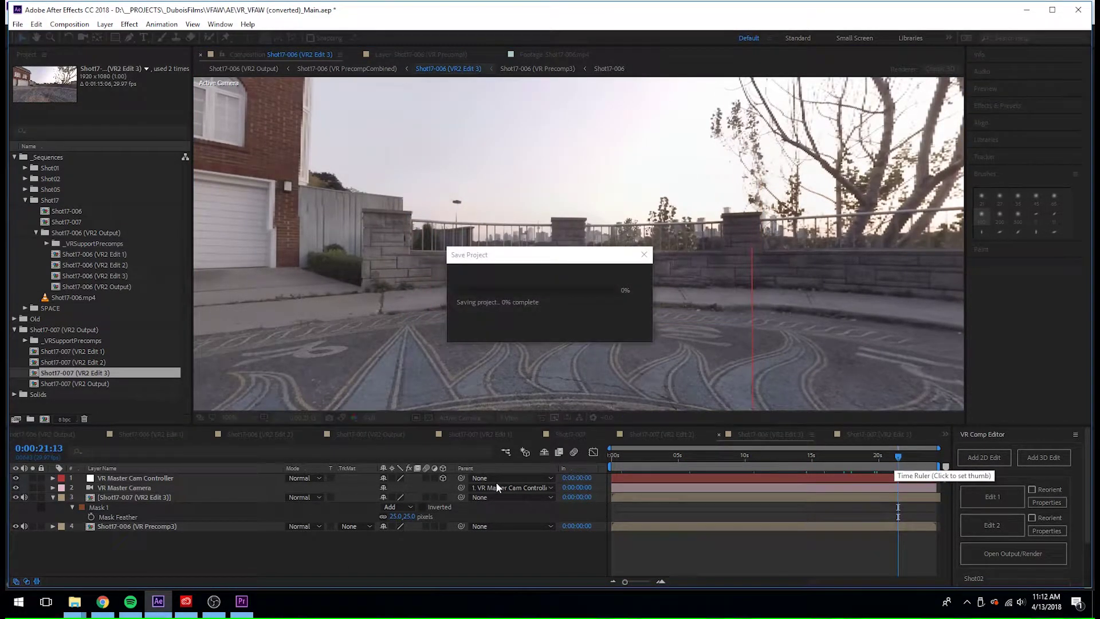
Open the Shot17-006 (VR2 Output) composition and add another 2D edit based on Shot17-006.
double_click(57, 287)
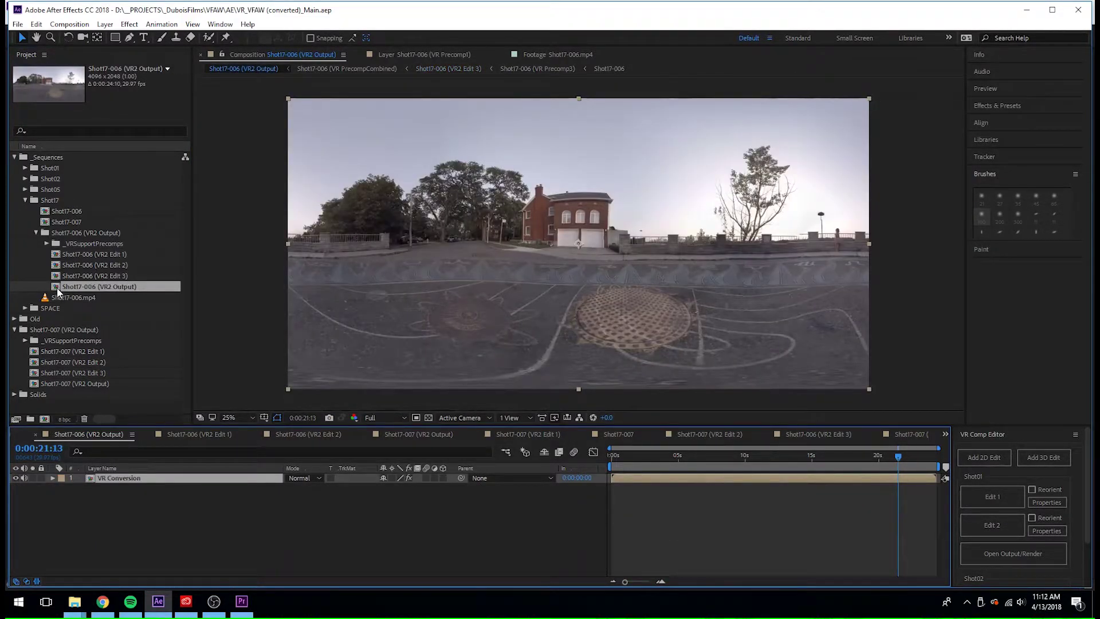
left_click(984, 457)
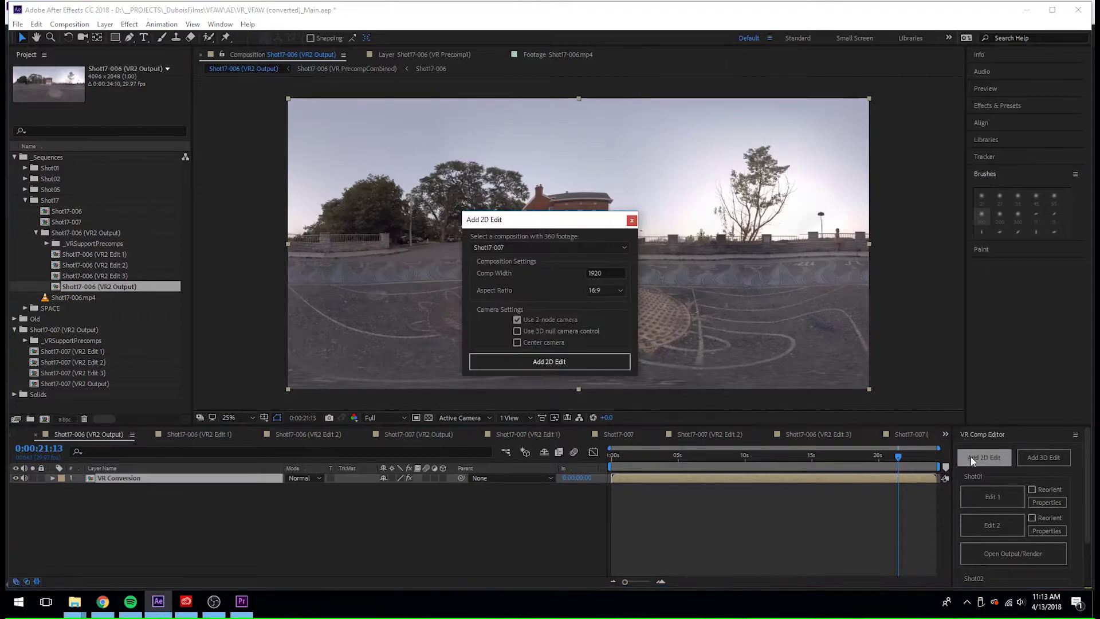
left_click(507, 247)
left_click(498, 306)
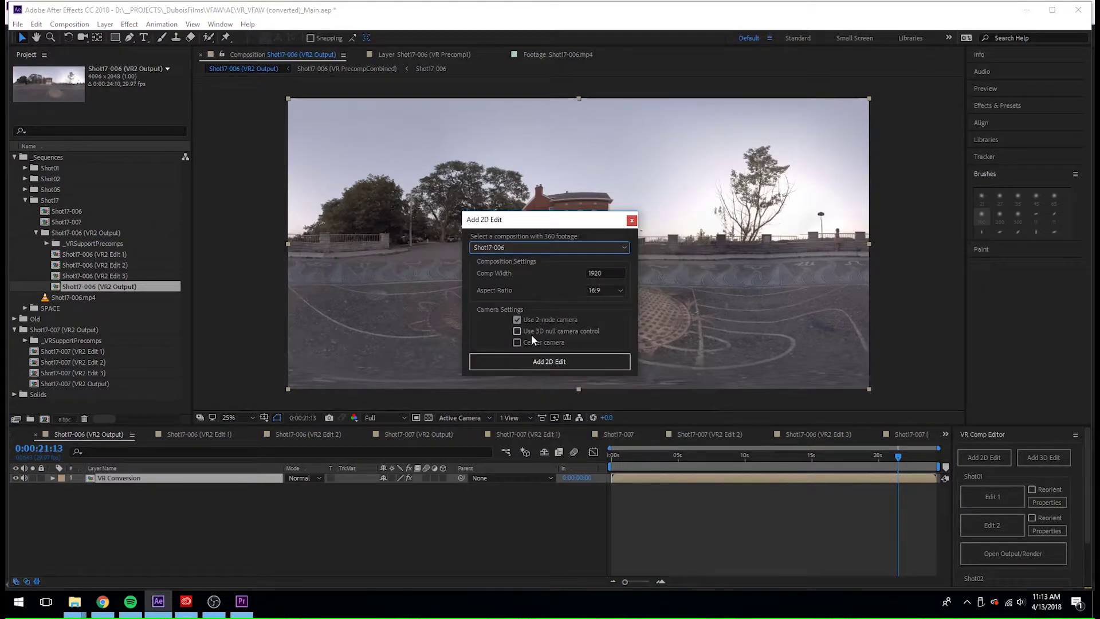
left_click(541, 362)
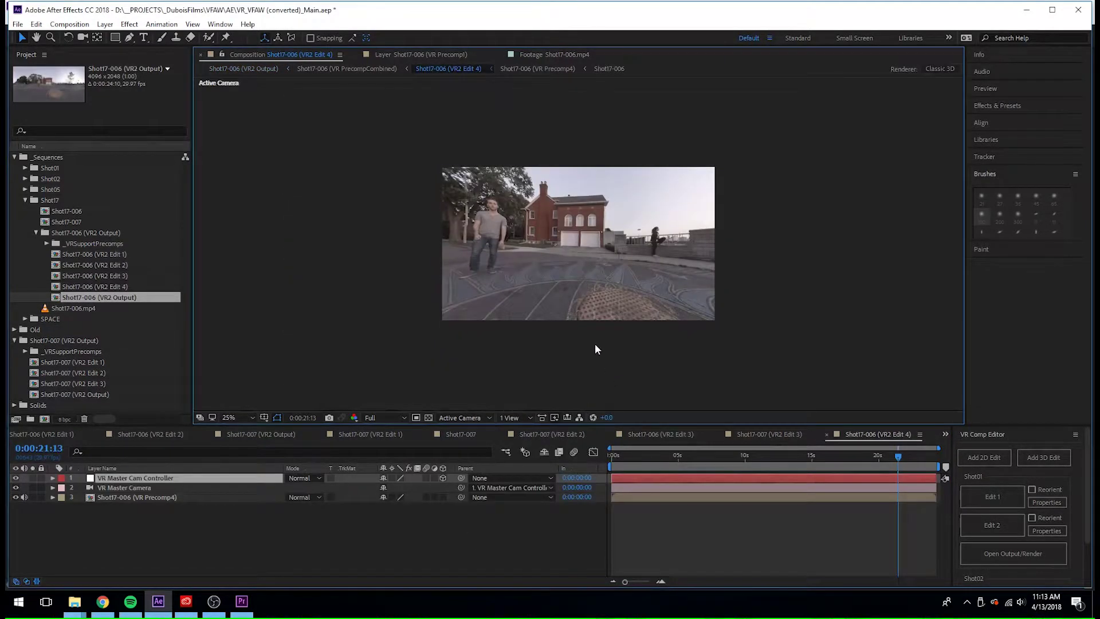
Orbit the new edit's camera to face the broken railing and the lamp post beside the girl at the wall.
key("period")
key("c")
left_click_drag(690, 271, 619, 290)
key("period")
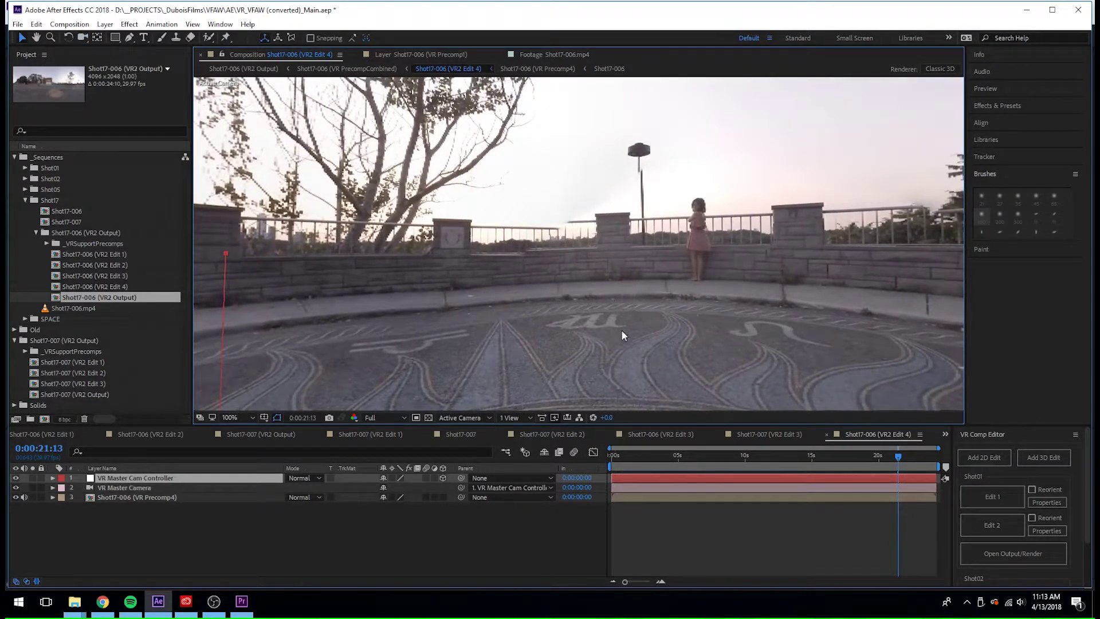
Open the Shot17-006 VR Precomp layer for Clone Stamp painting at the damaged railing between the pillars.
left_click(176, 38)
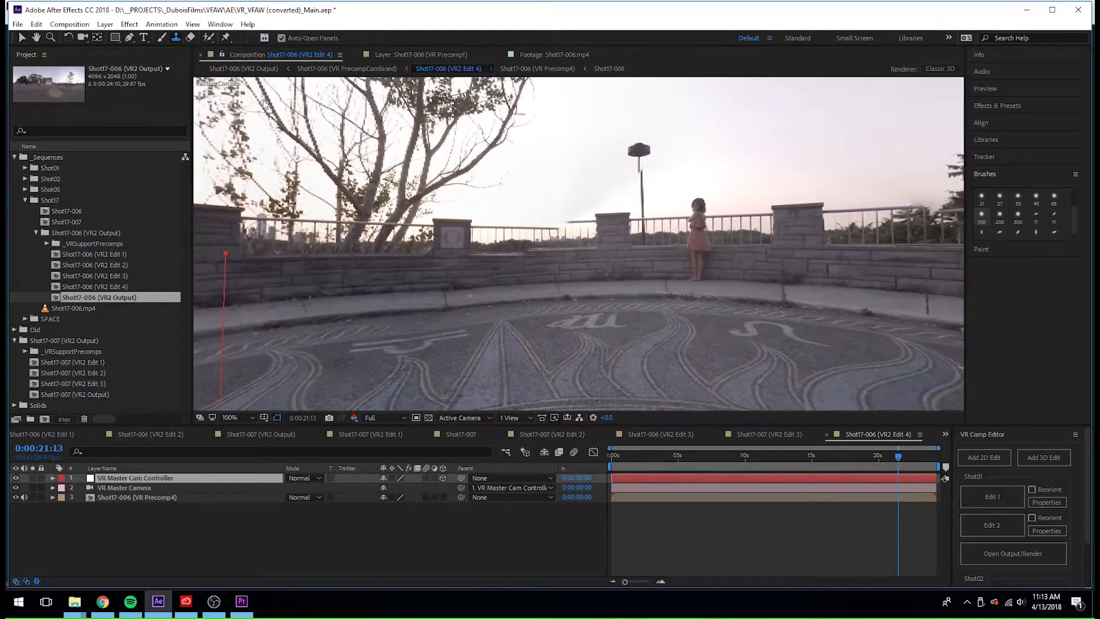
left_click(584, 240)
scroll(595, 234, "up", 2)
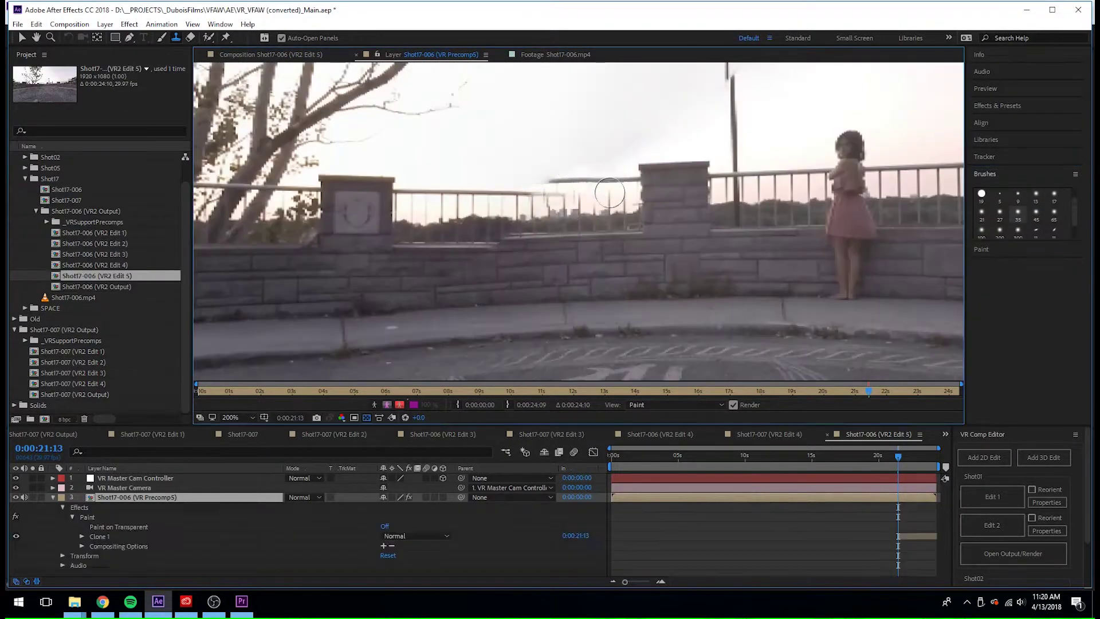
left_click_drag(559, 193, 458, 190)
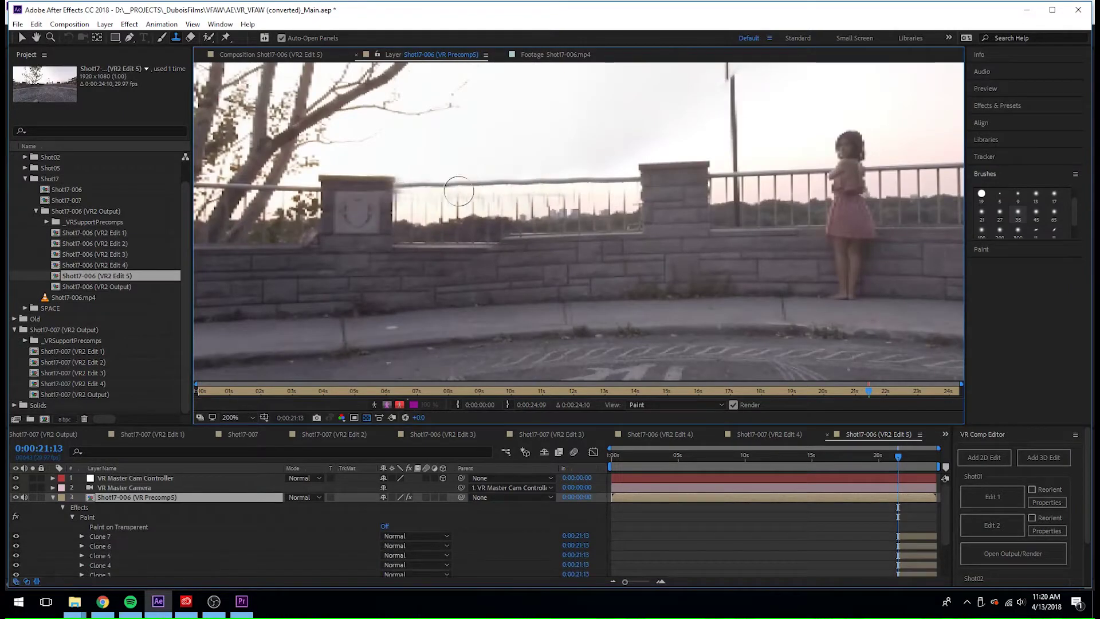
key("ctrl+z")
key("ctrl+z")
key("ctrl+z")
key("ctrl+z")
key("ctrl+z")
key("ctrl+z")
Clone over the broken railing and wall edge between the two pillars beside the lamp post.
left_click_drag(644, 231, 649, 222)
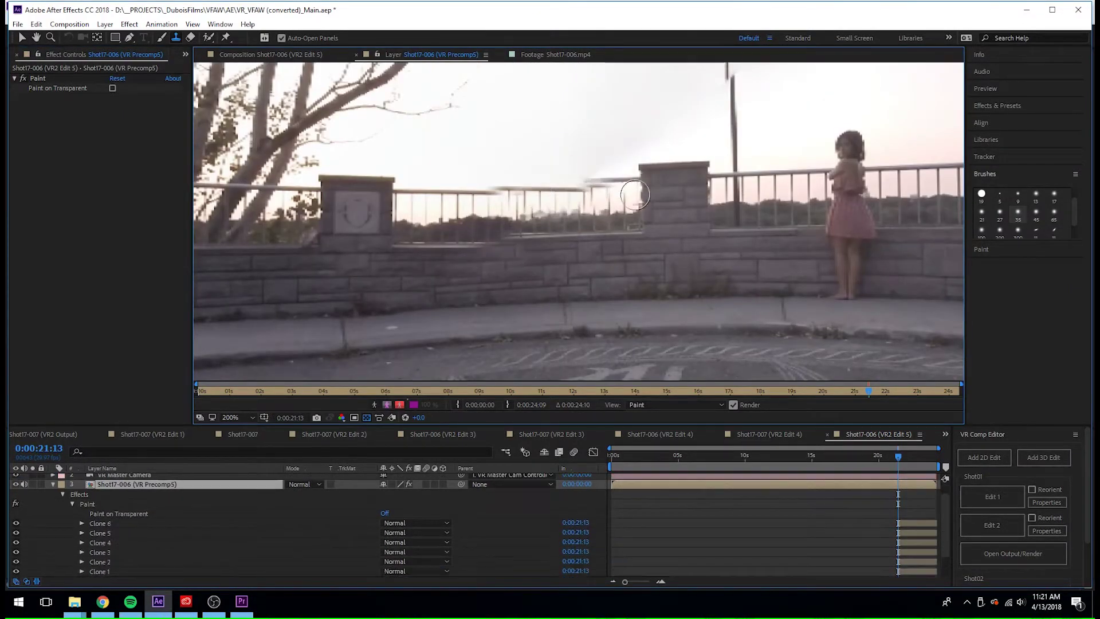
scroll(633, 167, "down", 2)
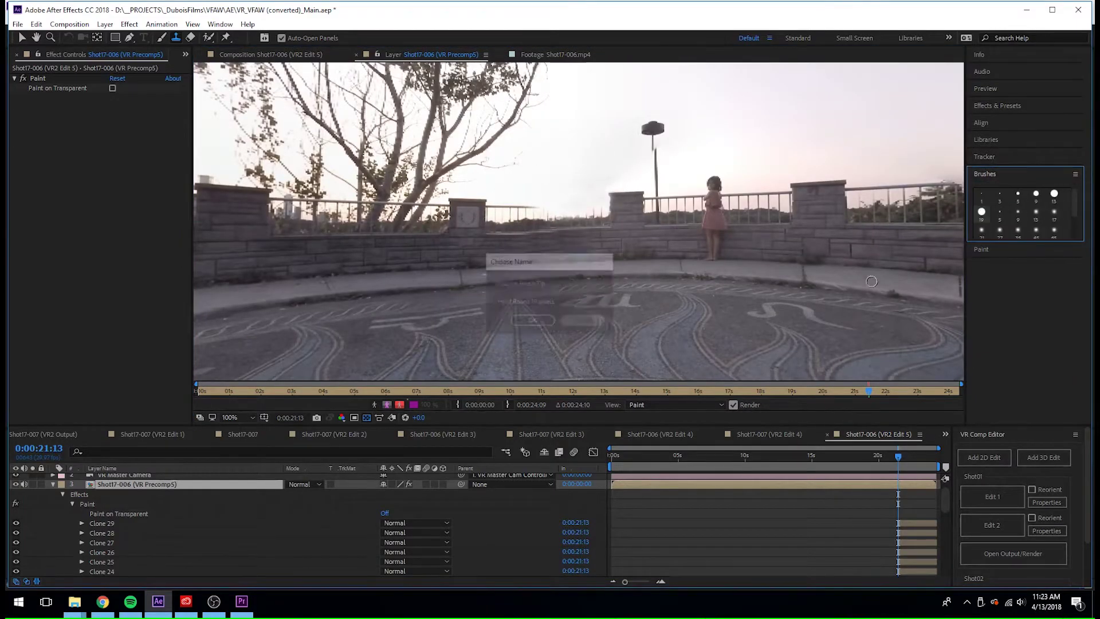
left_click(570, 207)
left_click(586, 207)
left_click(602, 207)
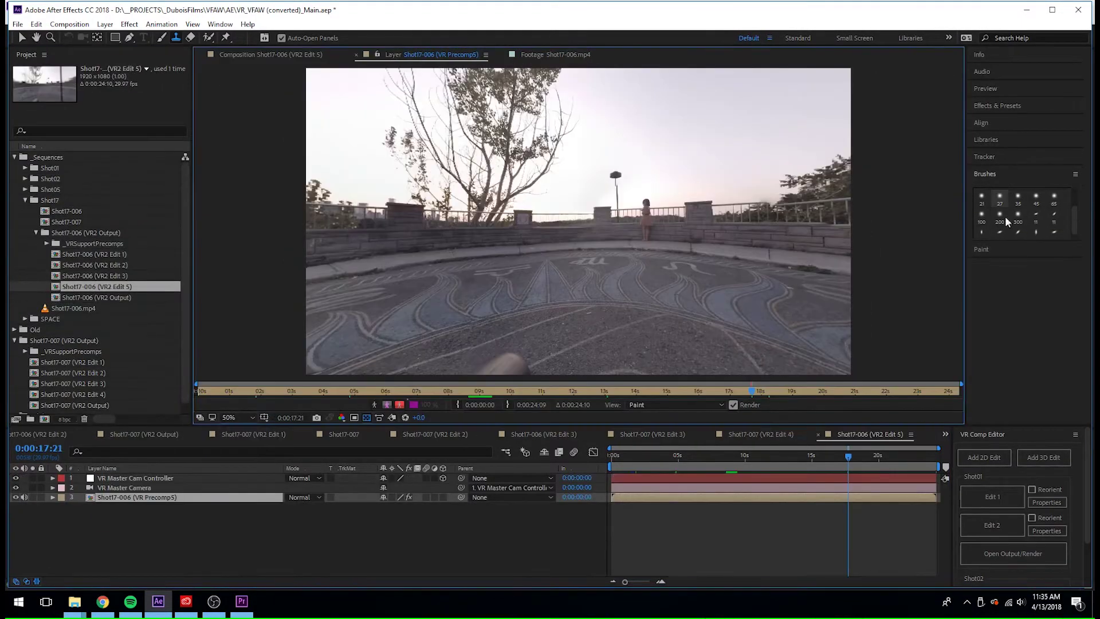
Clone sky over the lamp head and the upper pole at 0:00:17:21 with the 45-pixel soft brush.
left_click(1036, 197)
scroll(644, 196, "up", 2)
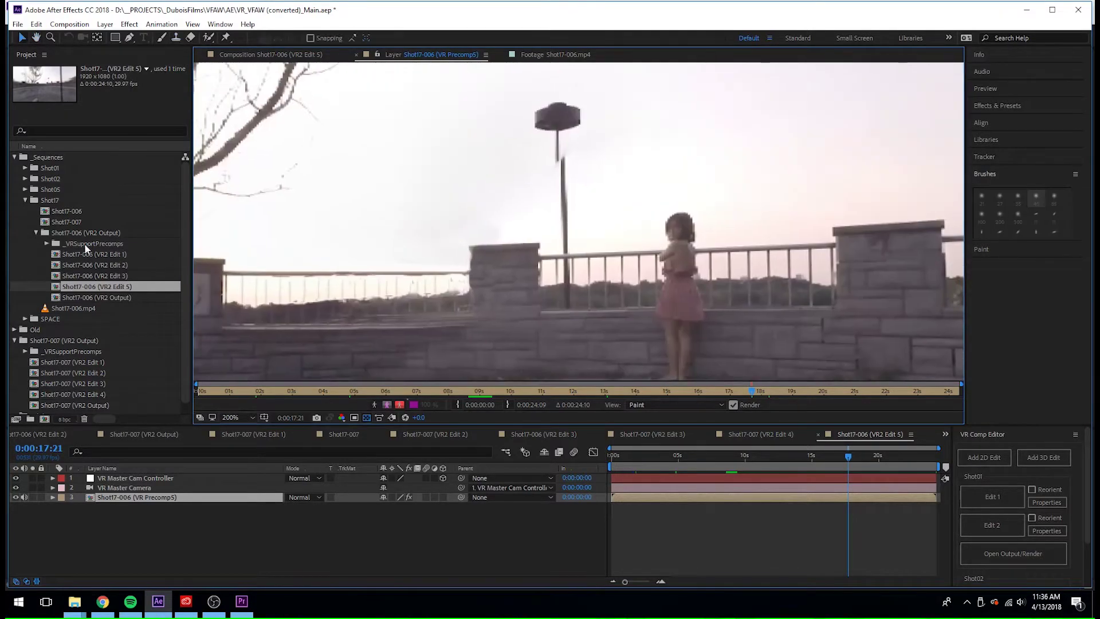
mouse_move(548, 115)
left_mouse_down()
mouse_move(502, 140)
mouse_move(577, 117)
mouse_move(566, 243)
left_mouse_up()
Clone out the remaining pole stub at the railing beside the girl, using the 9-pixel brush.
left_click(1000, 197)
scroll(1025, 212, "up", 3)
left_click(1036, 196)
left_click(574, 231, "alt")
left_click(562, 244)
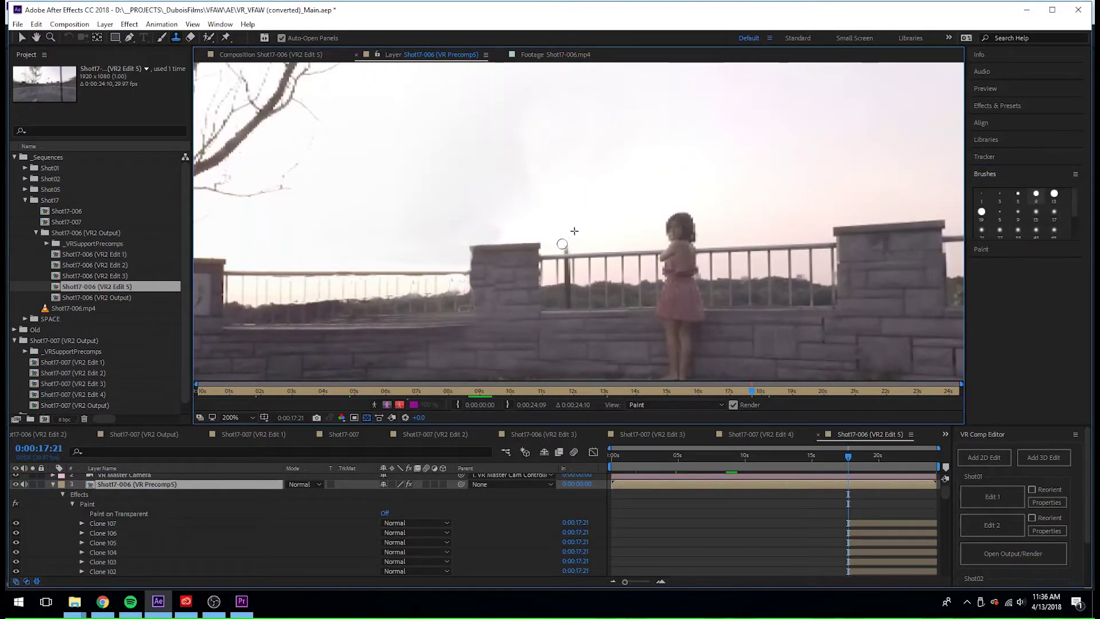
left_click(570, 279)
Clone trees and sky over the dark pole remnant behind the railing with the 5-pixel brush.
scroll(578, 314, "up", 1)
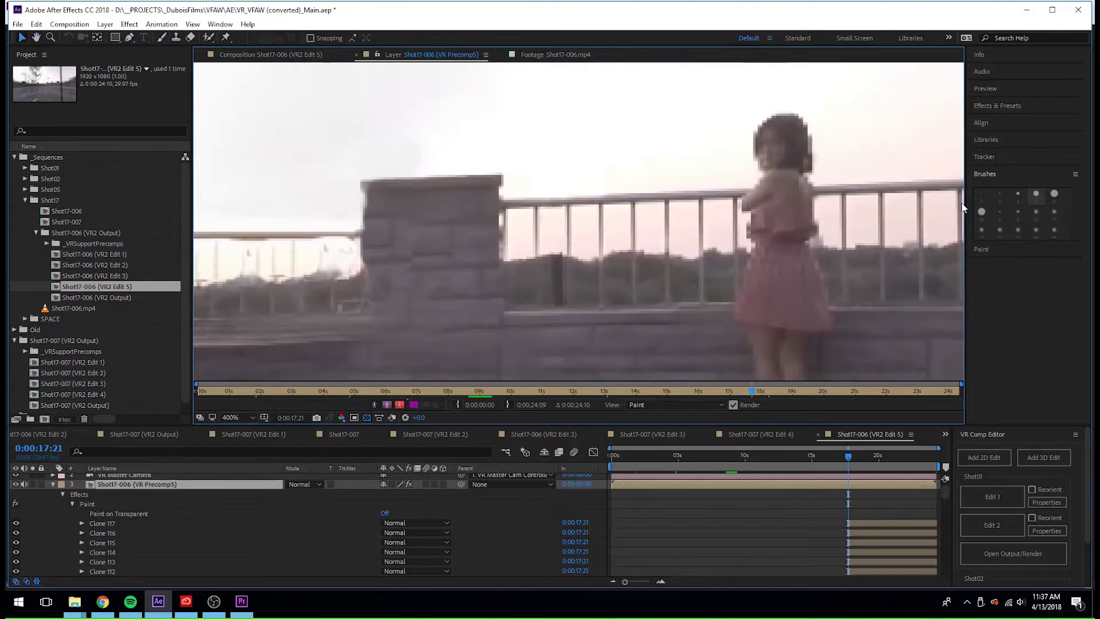
left_click(1018, 196)
left_click(576, 256)
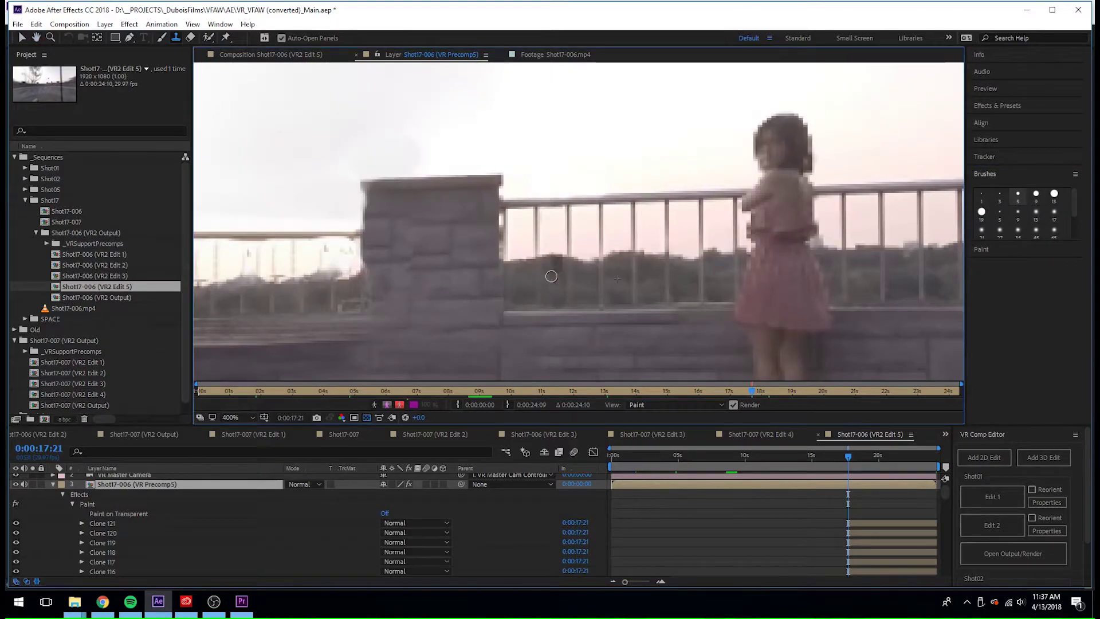
scroll(551, 276, "down", 6)
scroll(796, 512, "down", 5)
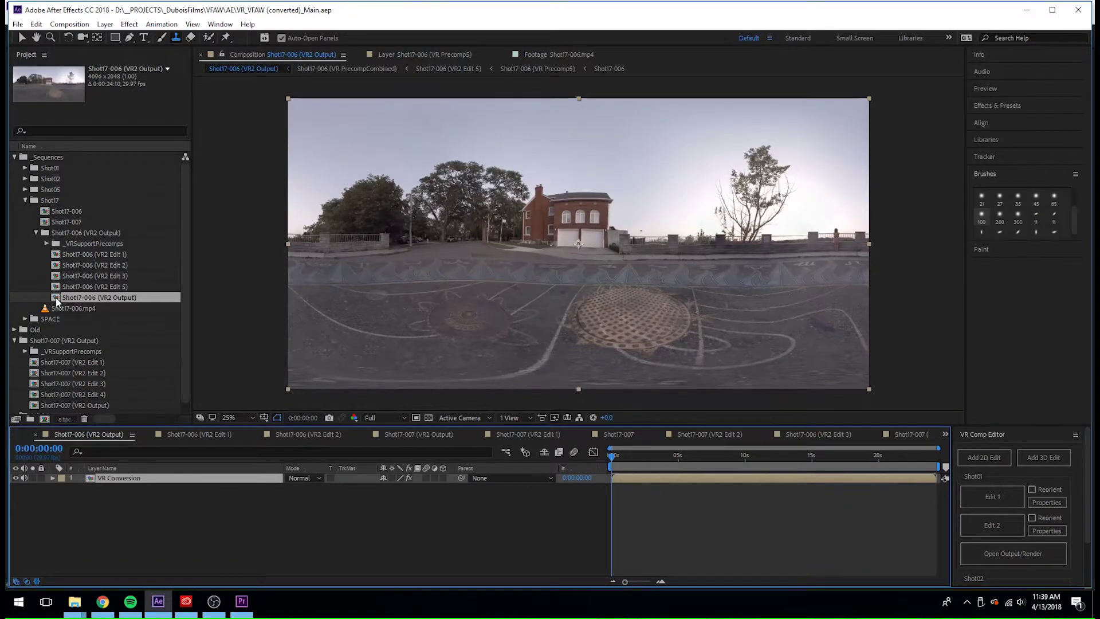
Add Shot17-006 (VR2 Output) to the render queue and delete the older unqueued render item.
left_click(17, 25)
mouse_move(56, 210)
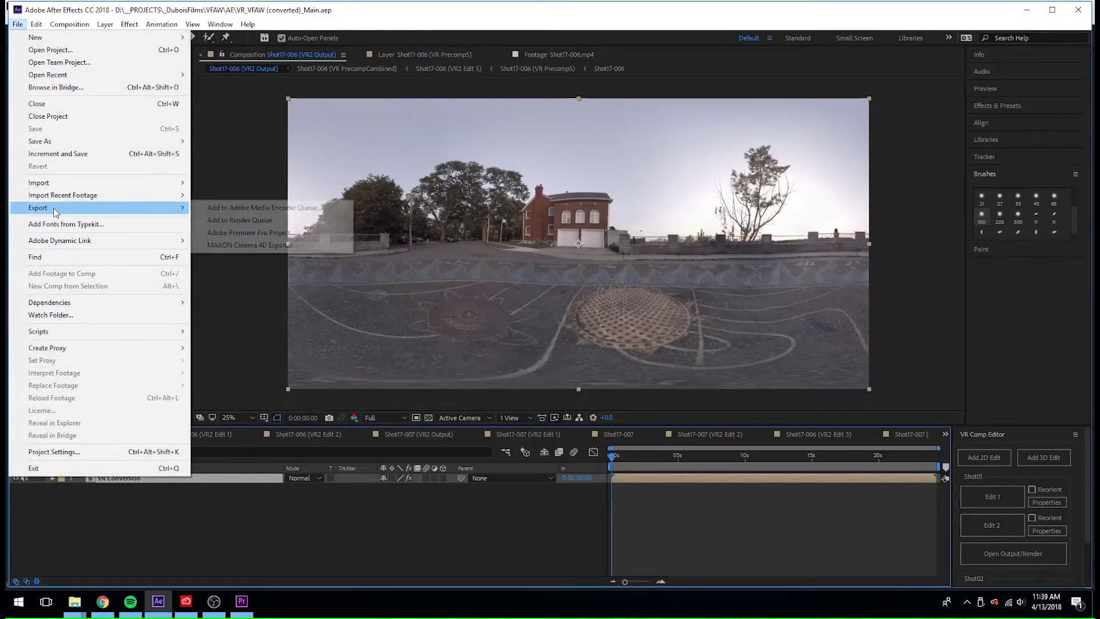
left_click(229, 225)
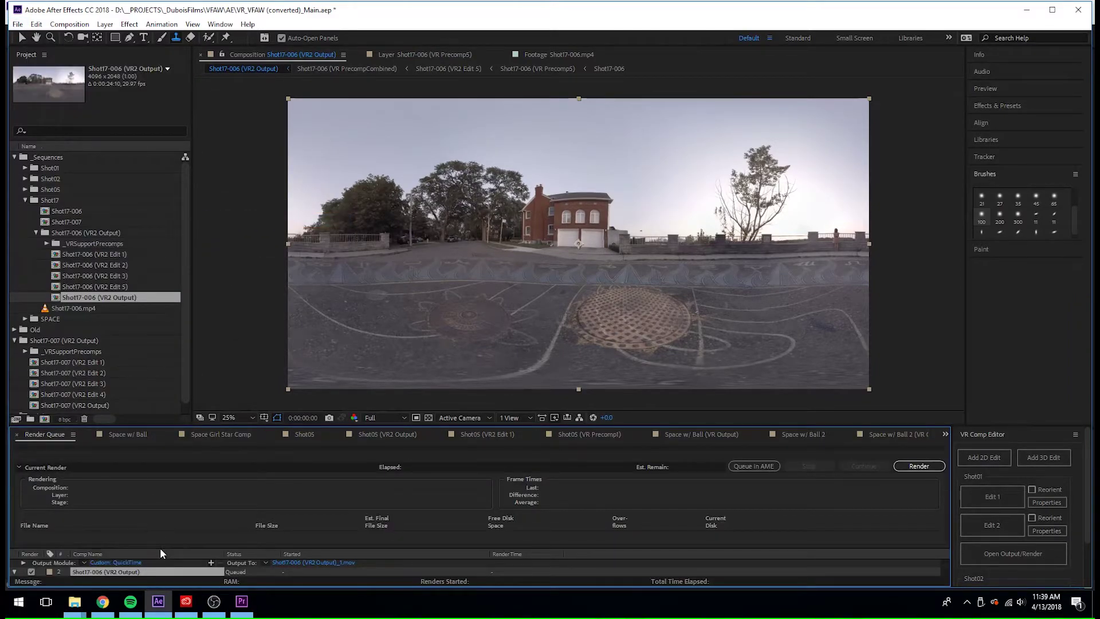
left_click(19, 467)
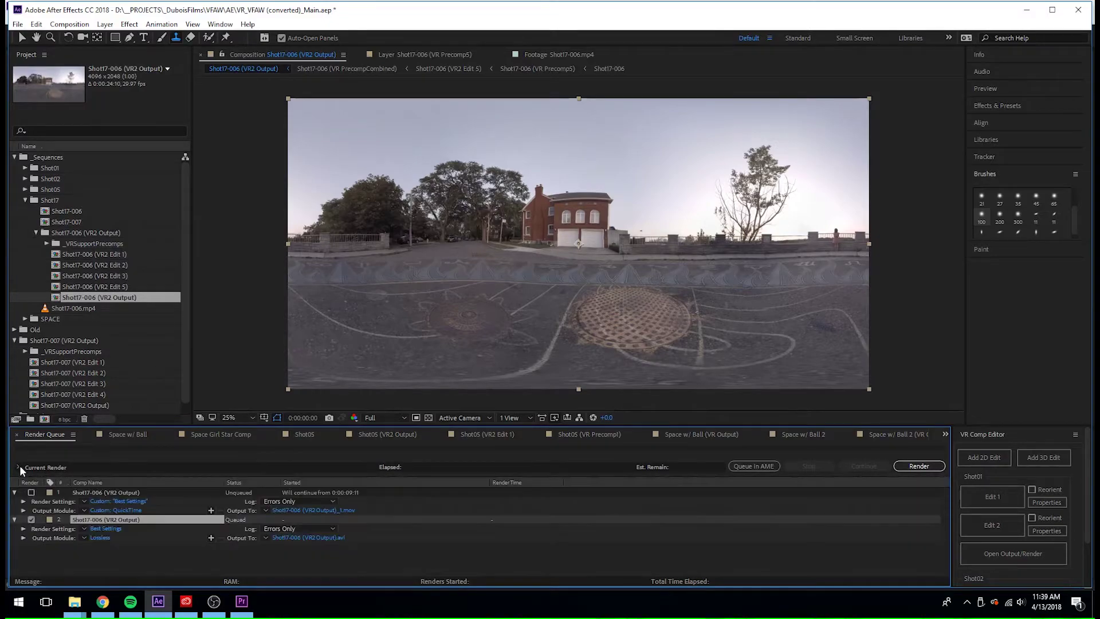
left_click(106, 493)
key("Delete")
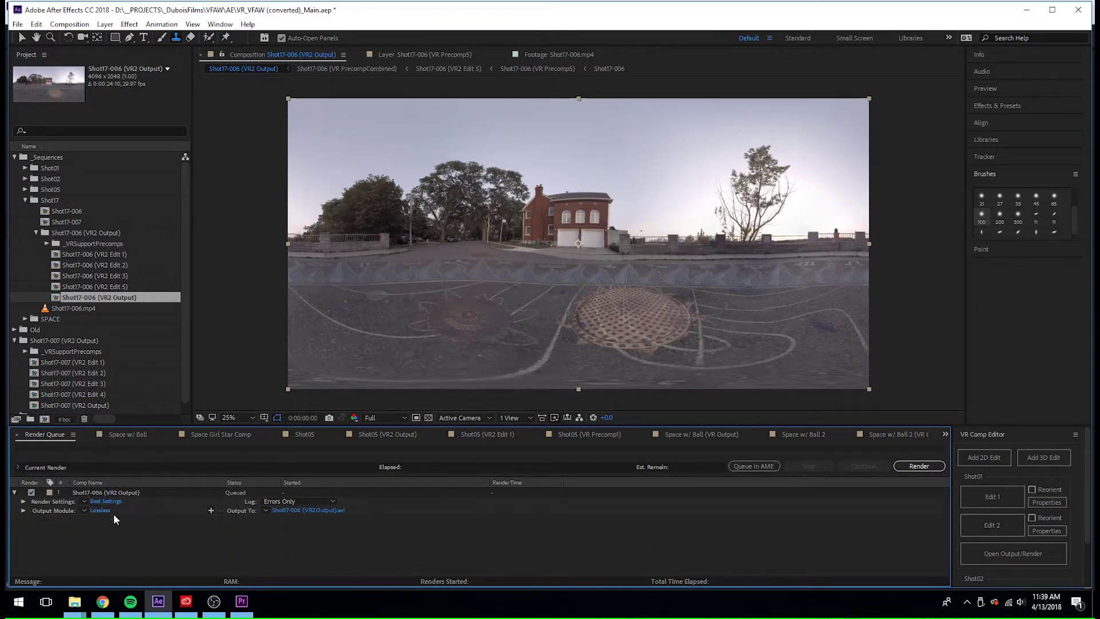
Set the output module to QuickTime format with audio output off and render Shot17-006 (VR2 Output).mov.
left_click(103, 510)
left_click(410, 129)
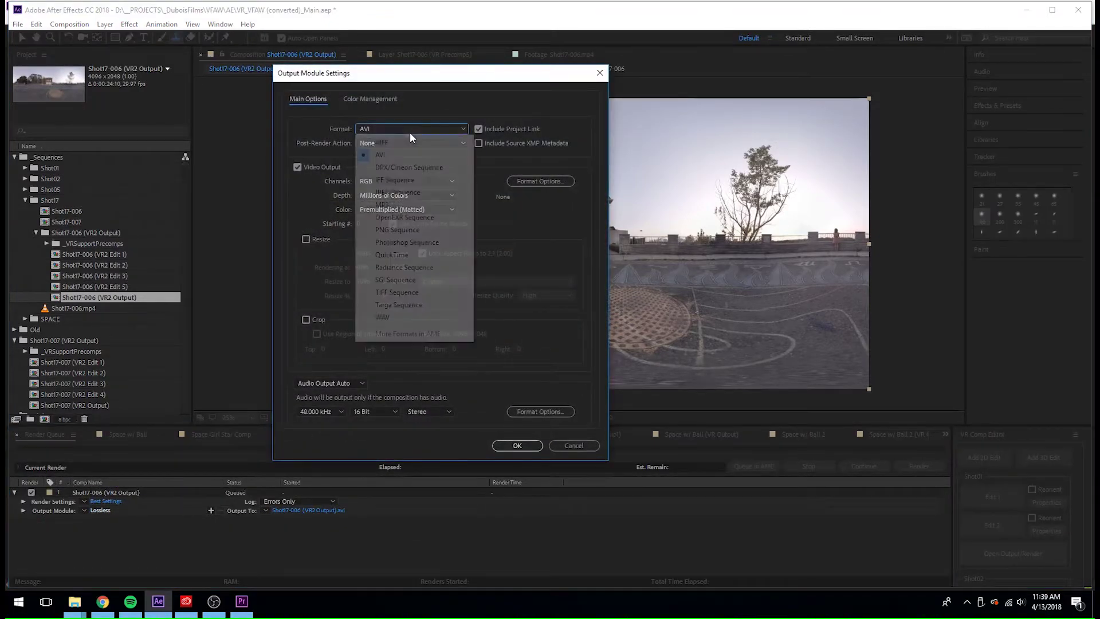
left_click(392, 255)
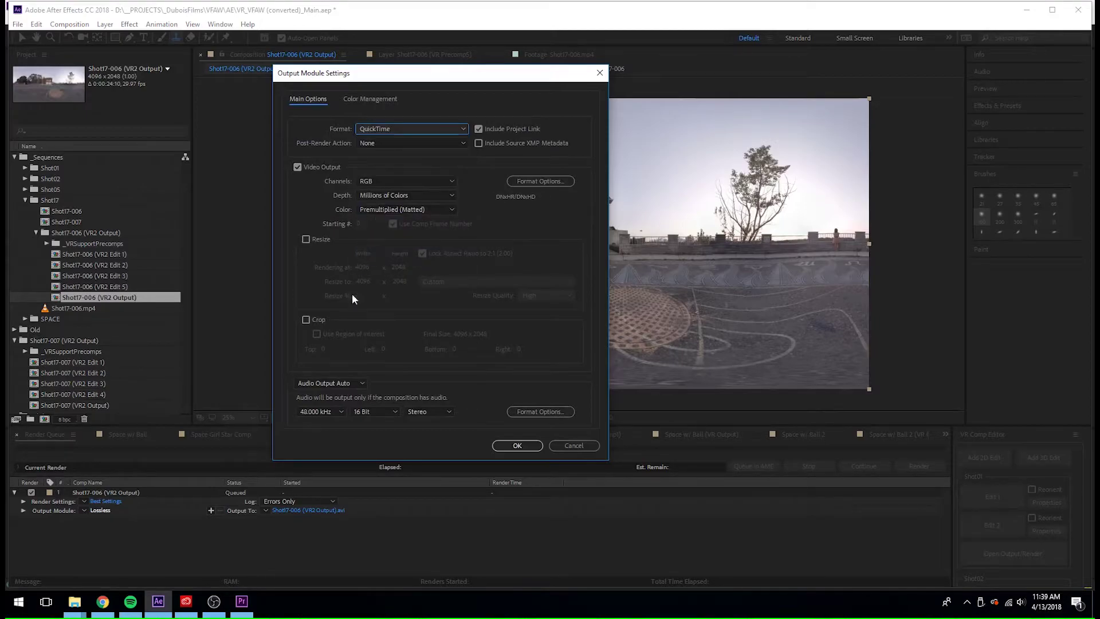
left_click(341, 383)
left_click(321, 407)
left_click(517, 445)
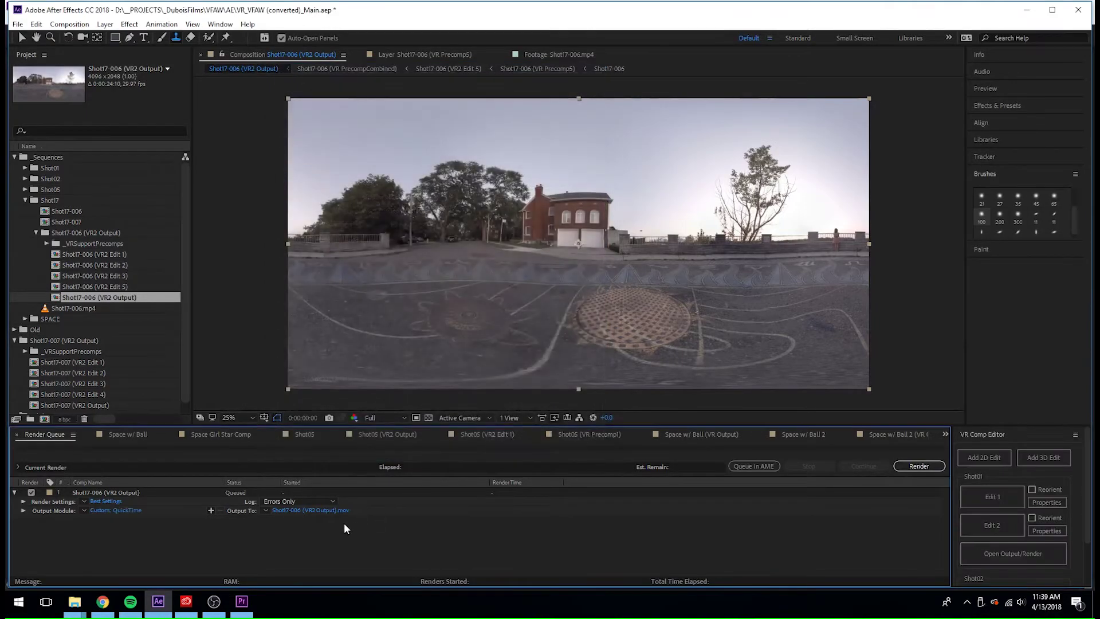
left_click(919, 466)
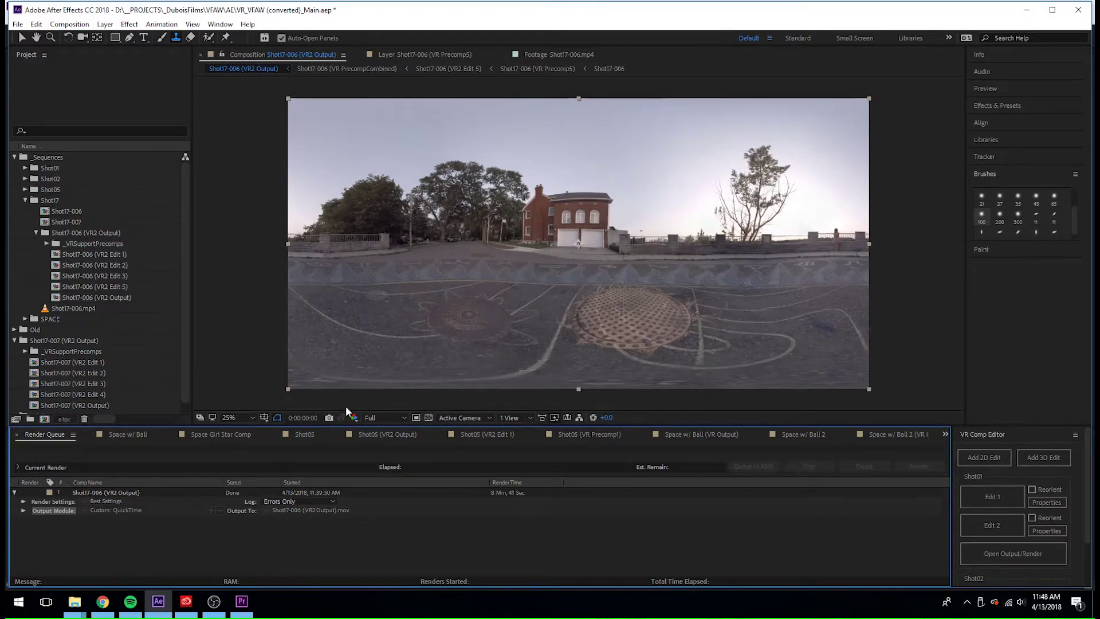
Switch to Premiere Pro, import Shot17-006 (VR2 Output).mov into the AE bin and place it on track V3 above the original shot.
left_click(242, 601)
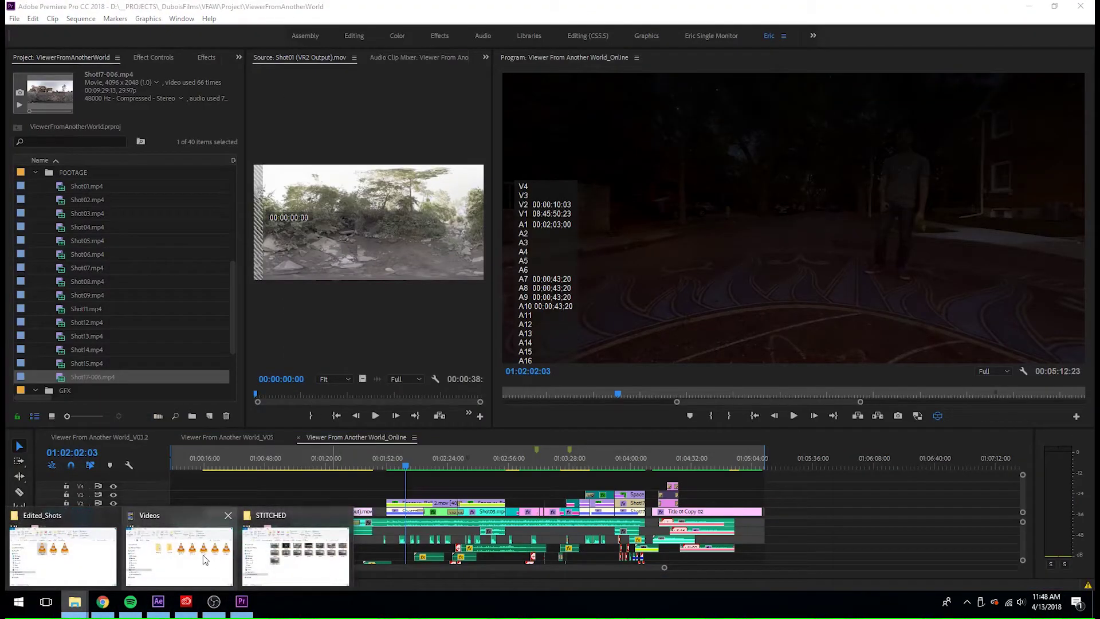
left_click(63, 553)
left_click_drag(564, 215, 83, 330)
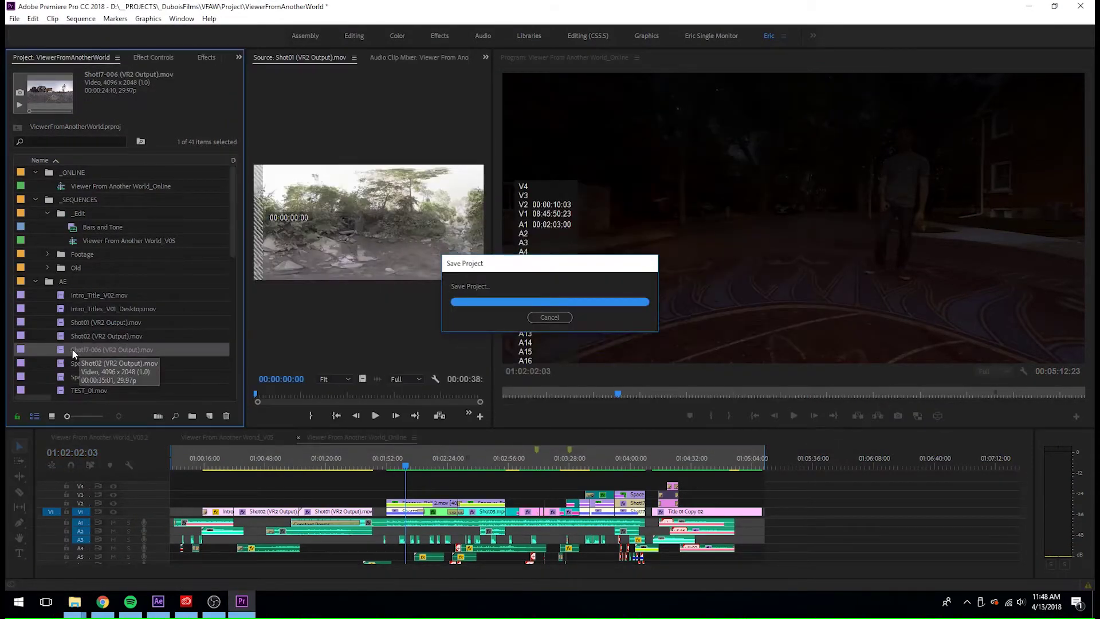
left_click_drag(355, 380, 518, 495)
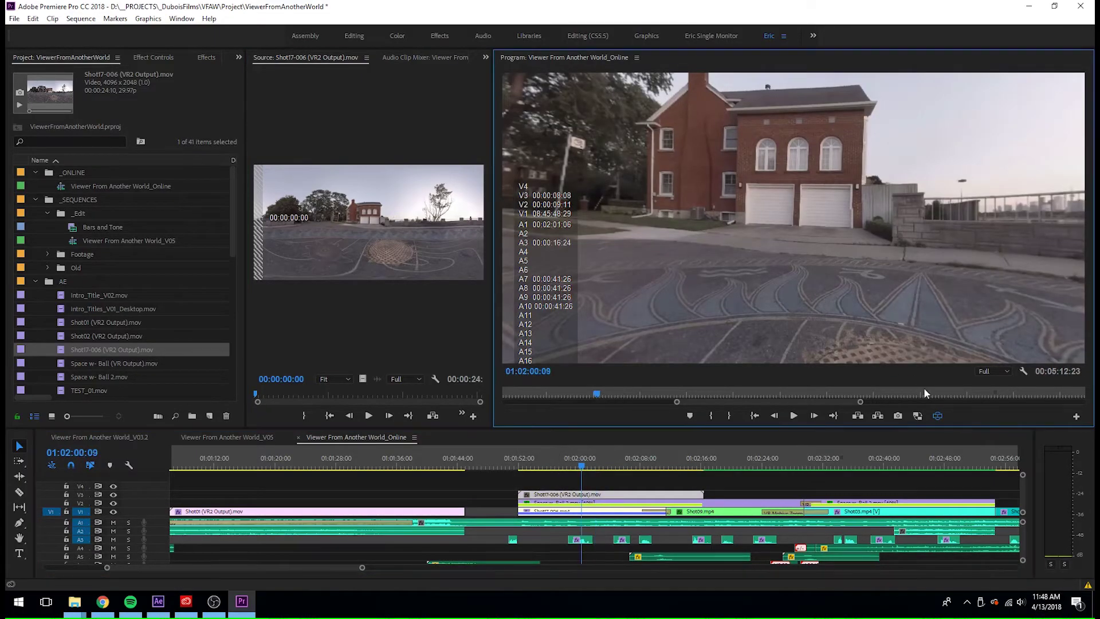
Turn off the program monitor's VR display and hide track V3 to compare the cleaned clip with the layers beneath.
left_click(938, 415)
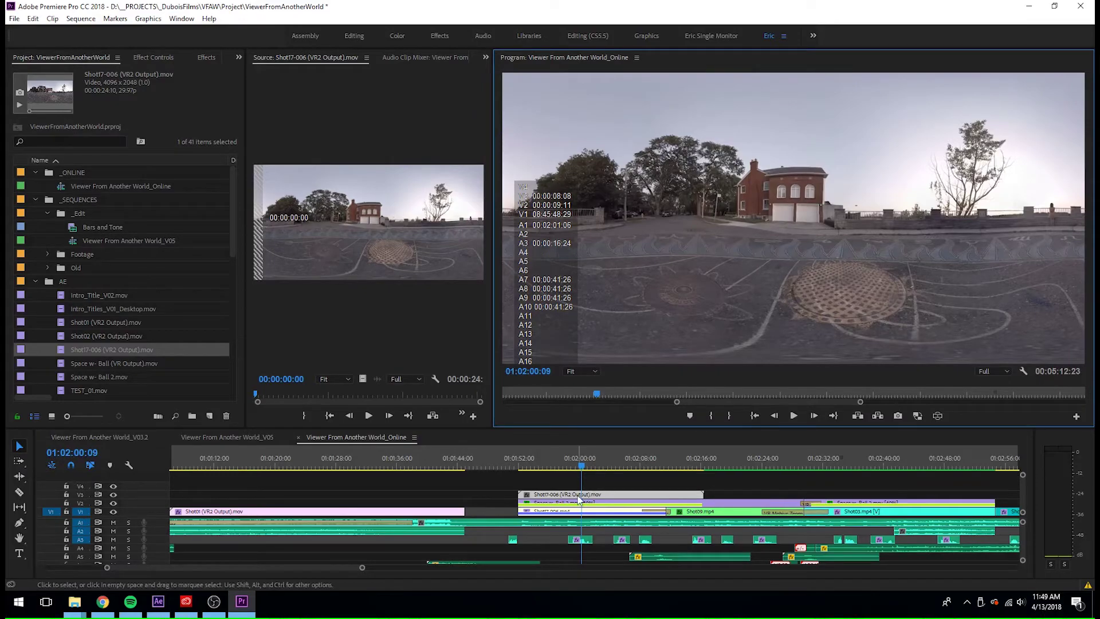
left_click(601, 488)
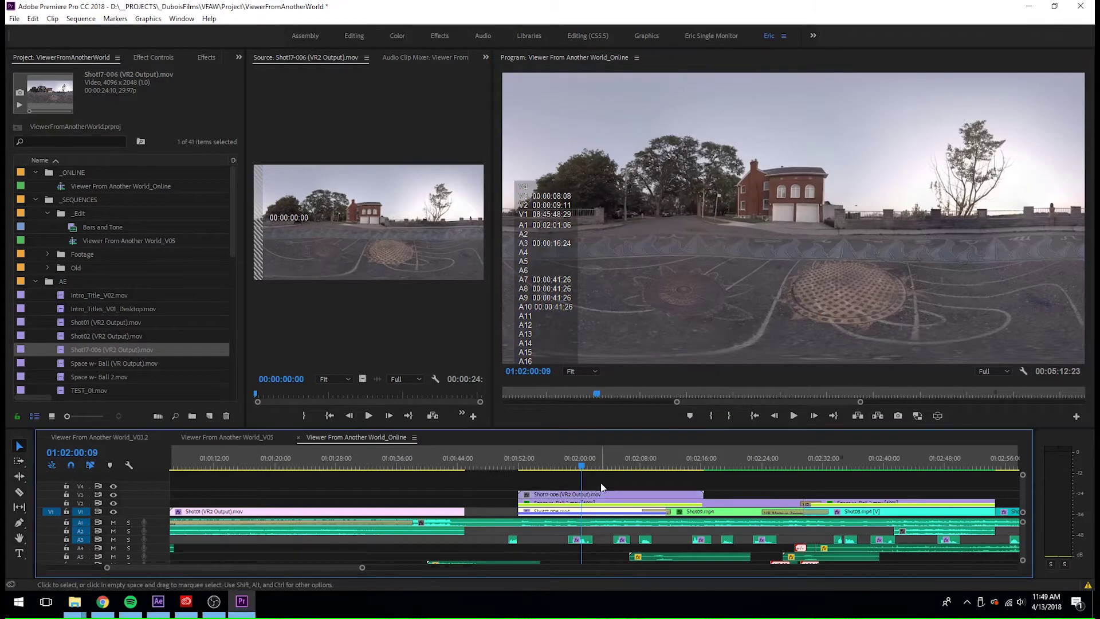
left_click(114, 494)
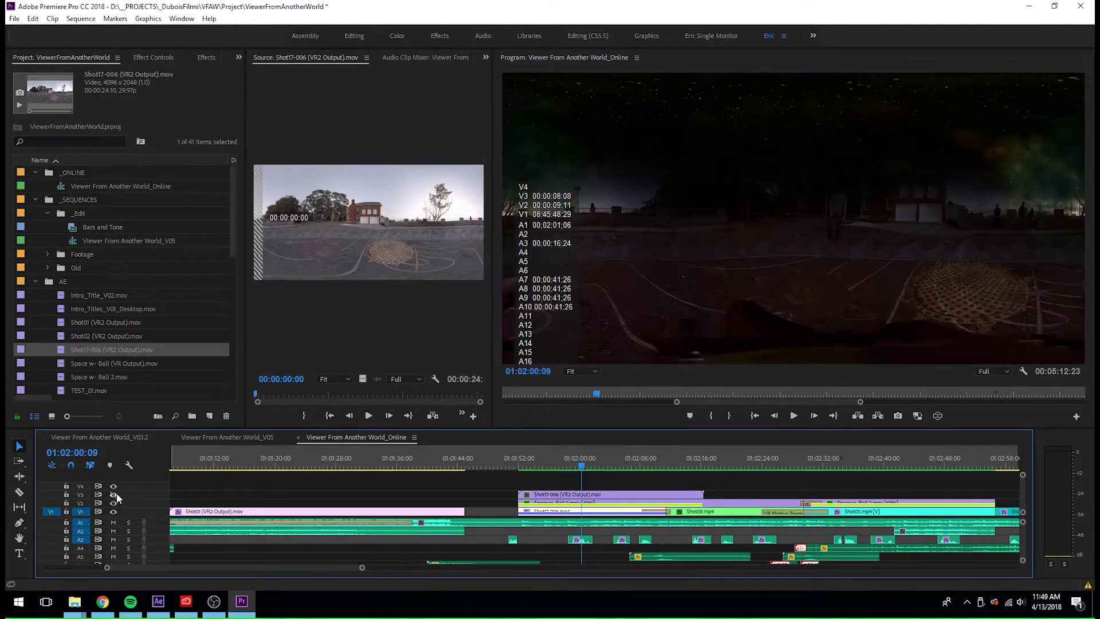
Show track V3 again and copy the VR Rotate Sphere effect from Shot17-006.mp4 onto Shot17-006 (VR2 Output).mov, checking the alignment against the layers beneath.
left_click(114, 495)
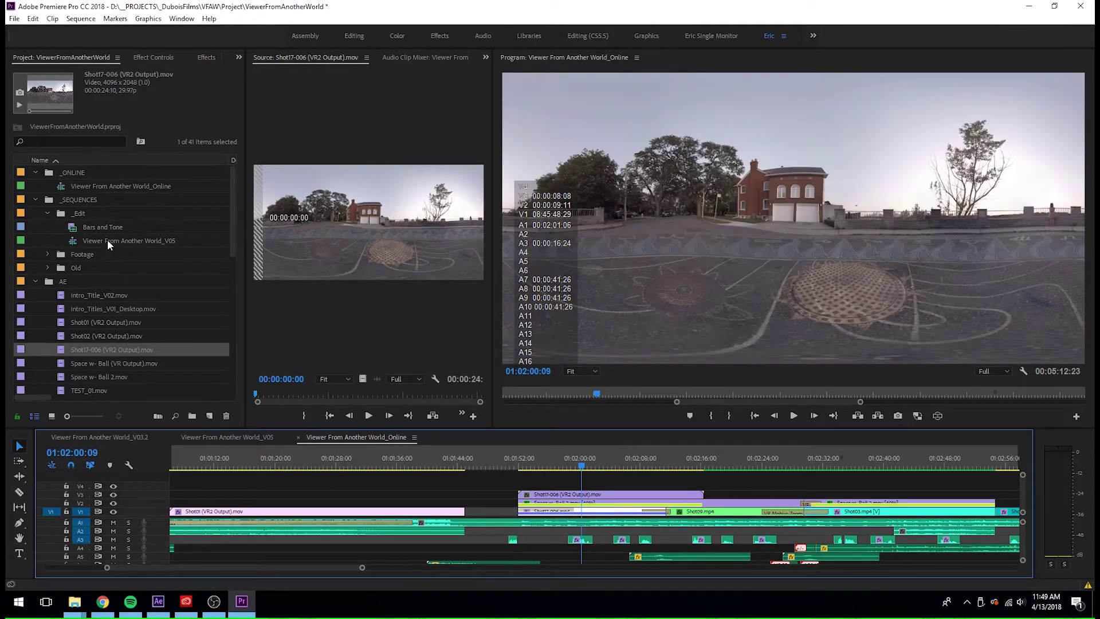
left_click(153, 58)
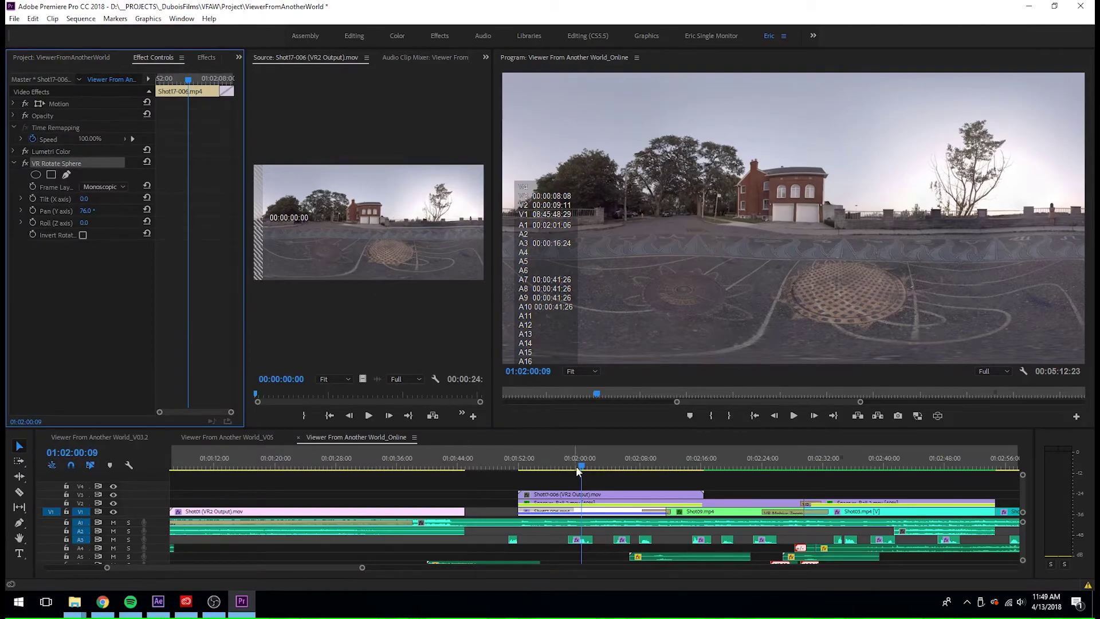
left_click(584, 496)
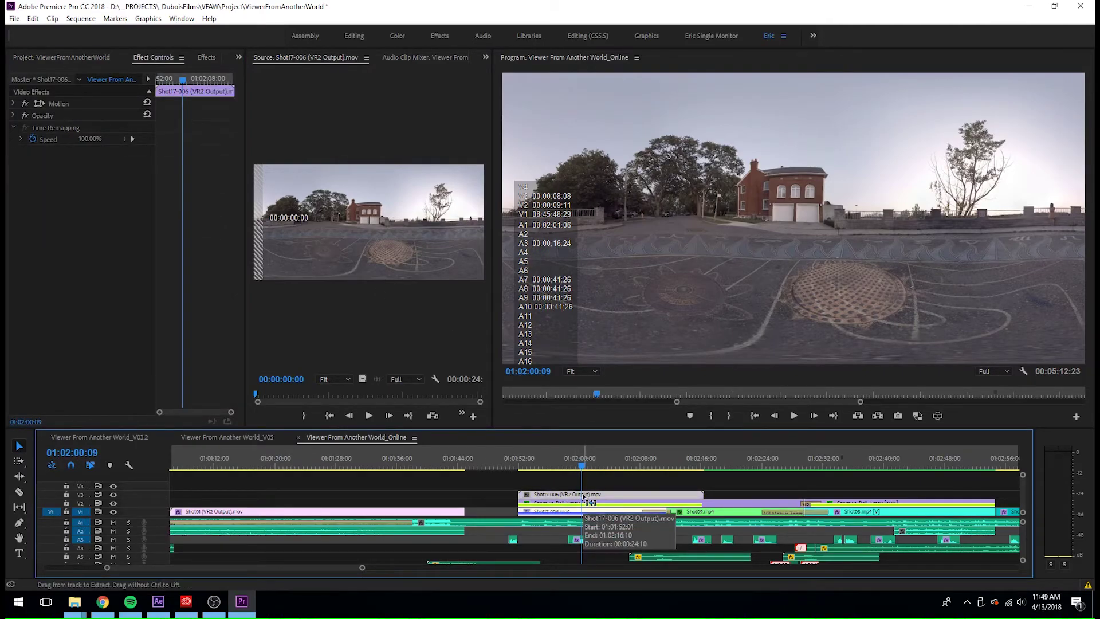
key("ctrl+v")
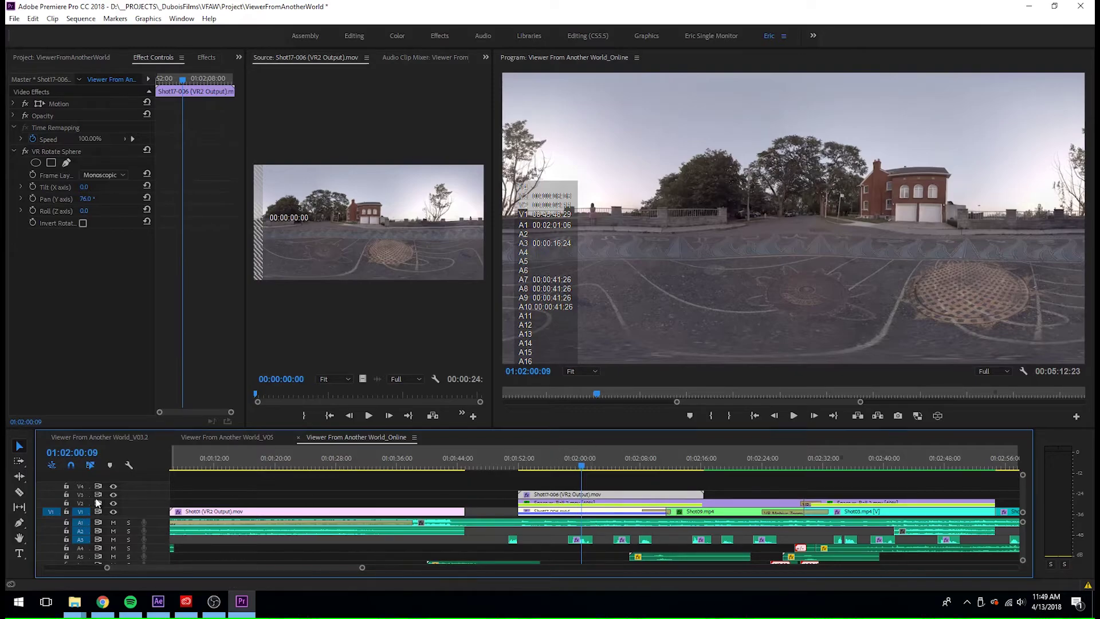
left_click(114, 494)
left_click(114, 495)
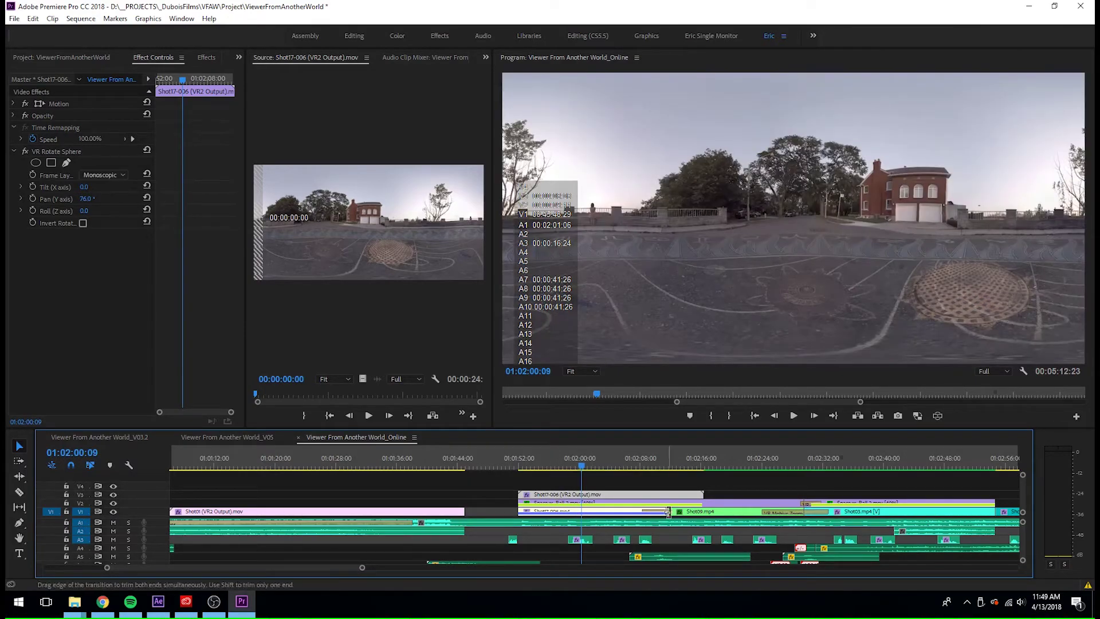
Copy the original shot's Lumetri Color onto the rendered clip, move it to V2 beneath the space overlay and trim it to the original's end.
left_click(598, 514)
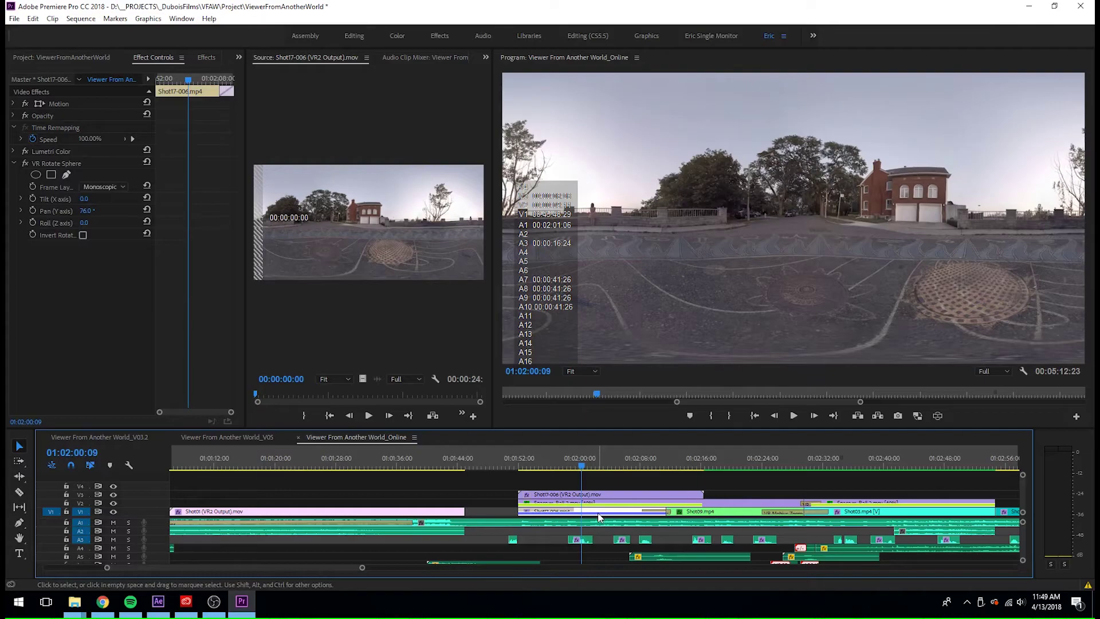
left_click(63, 153)
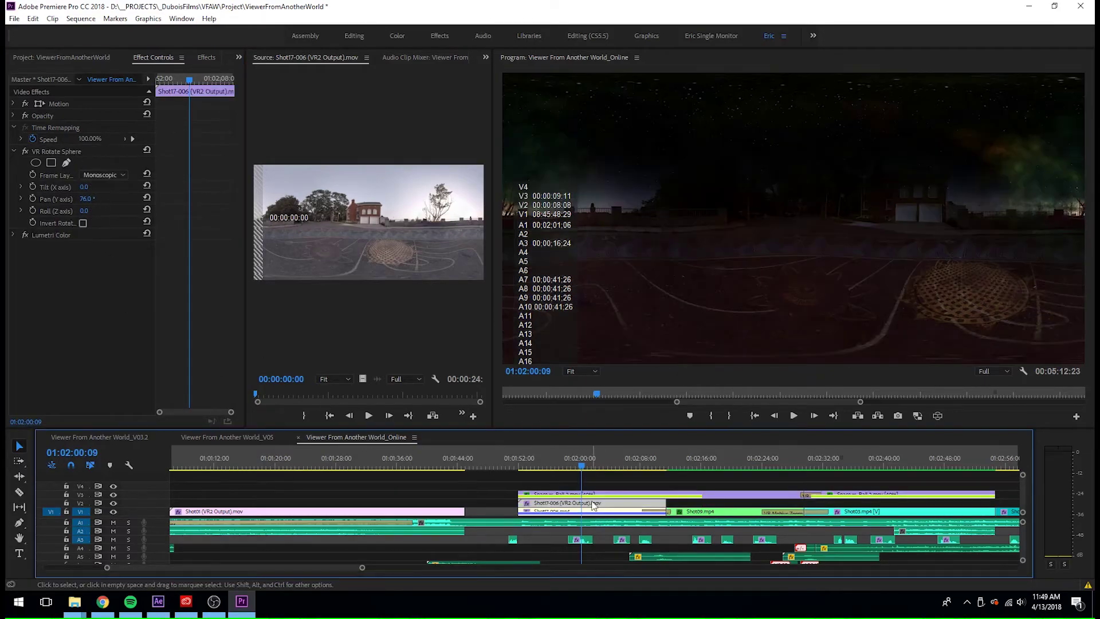
Compare the cleaned clip with the original under the space overlay by switching track V2's output off and on.
left_click(114, 503)
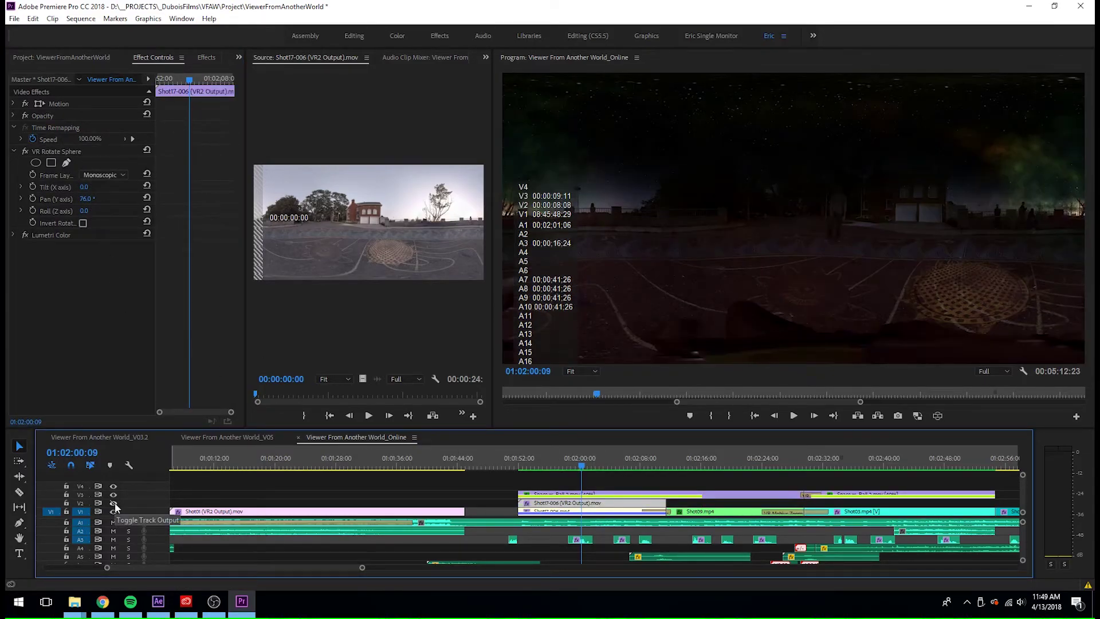
left_click(114, 503)
left_click(114, 503)
left_click(114, 503)
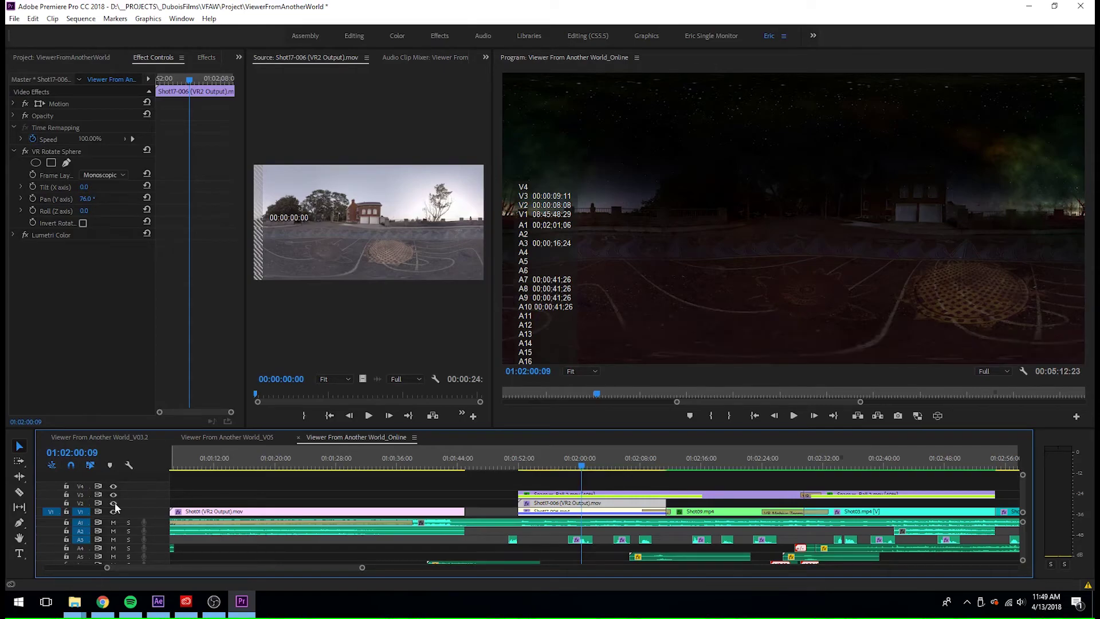
left_click(114, 503)
left_click(114, 503)
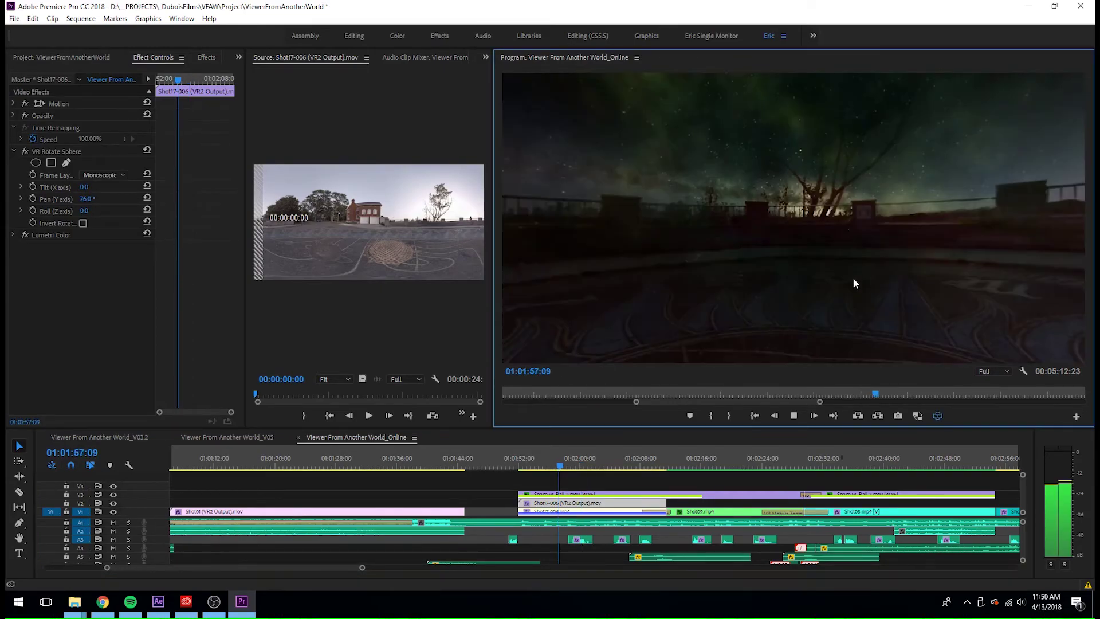
Play the shot in the VR display, look down at the ground beside the manhole cover and compare it with track V2 hidden and shown.
left_click_drag(853, 277, 798, 222)
left_click_drag(763, 315, 813, 236)
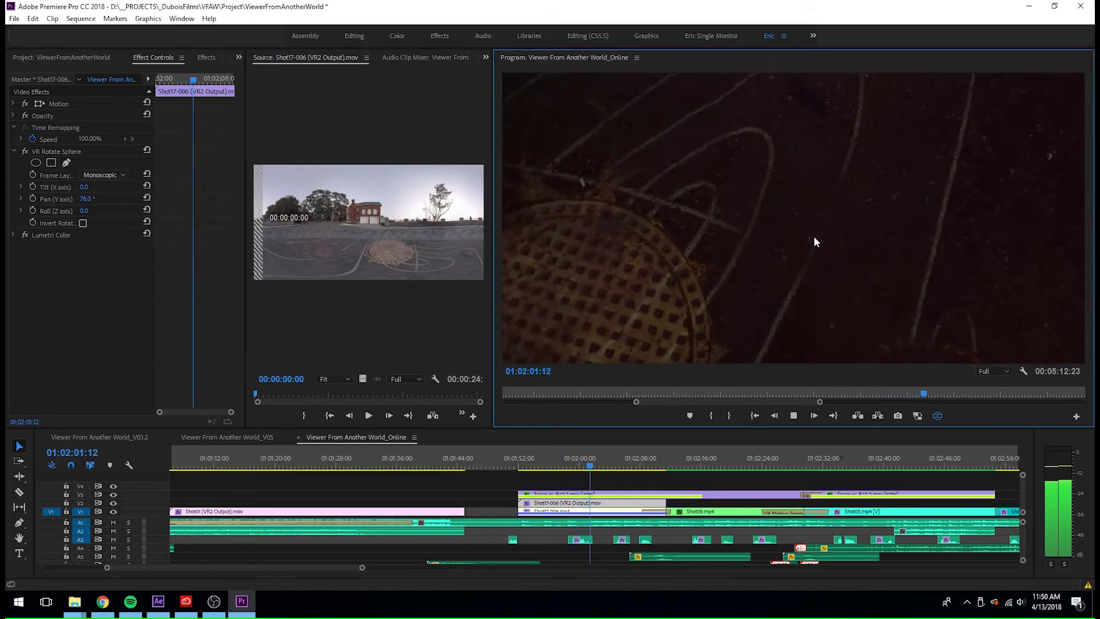
left_click(113, 503)
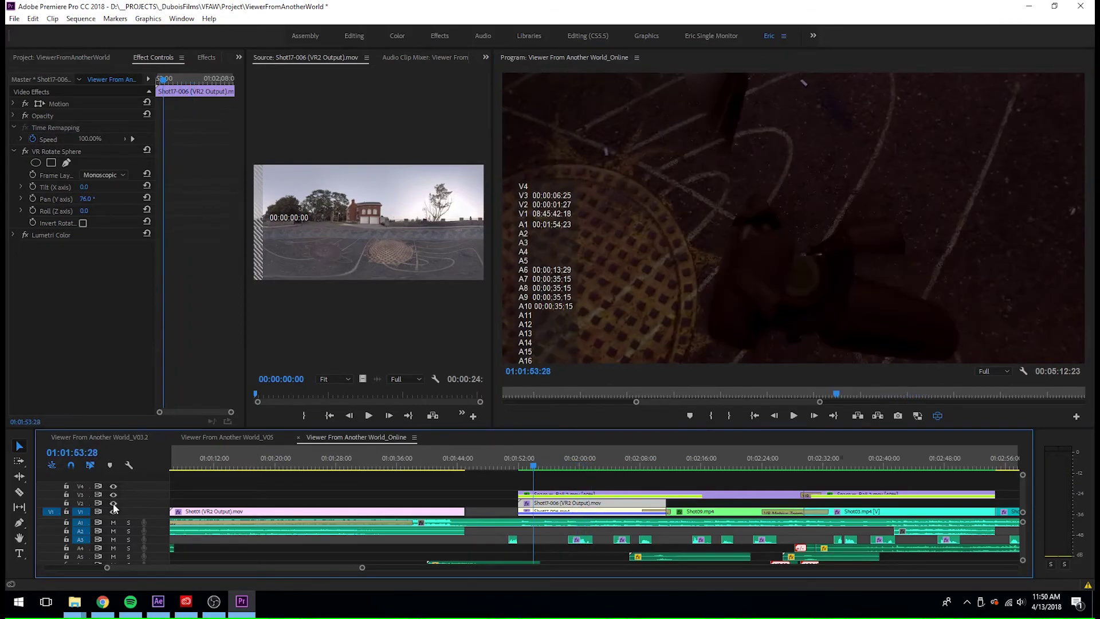
left_click(113, 504)
Look around the railing, the wall and the street in the VR display, comparing each area with track V2 hidden and shown.
left_click_drag(636, 232, 607, 390)
left_click(113, 503)
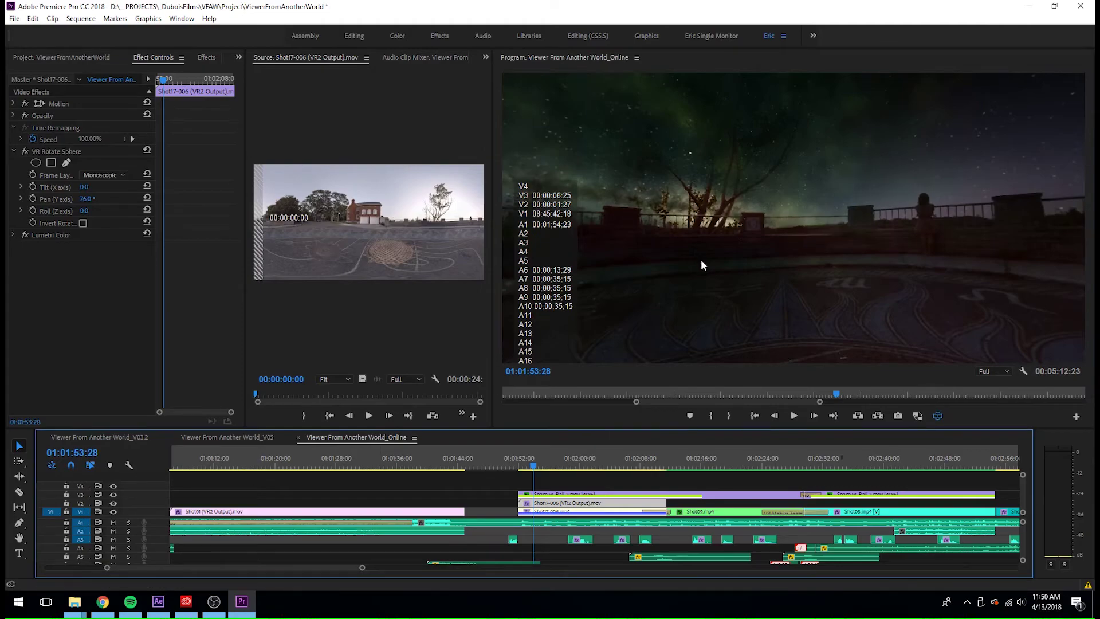
left_click_drag(702, 265, 803, 274)
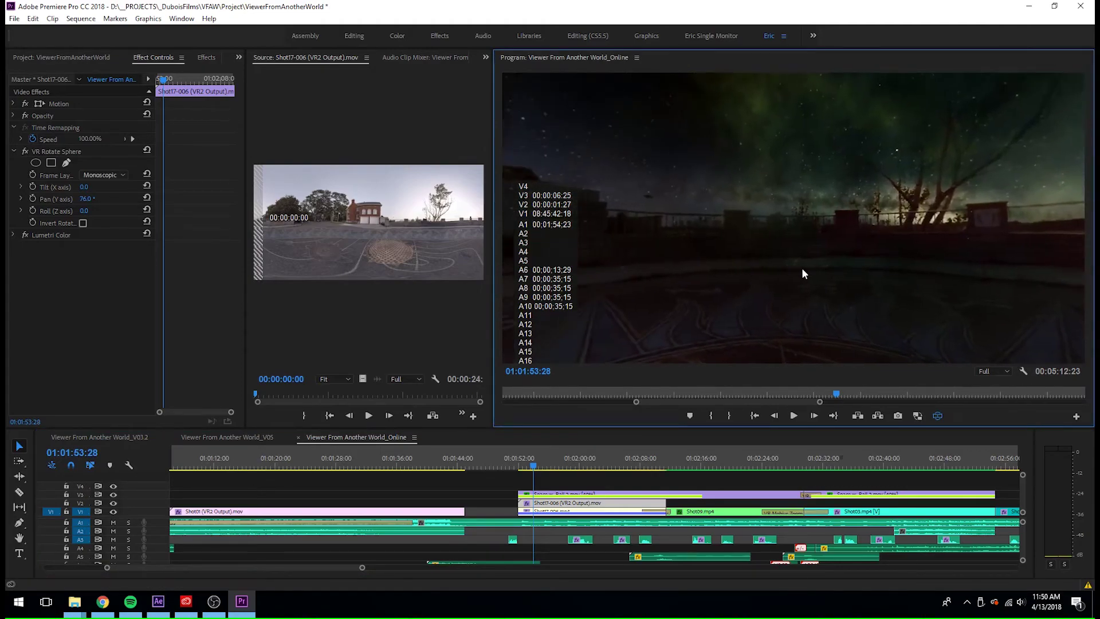
left_click(114, 503)
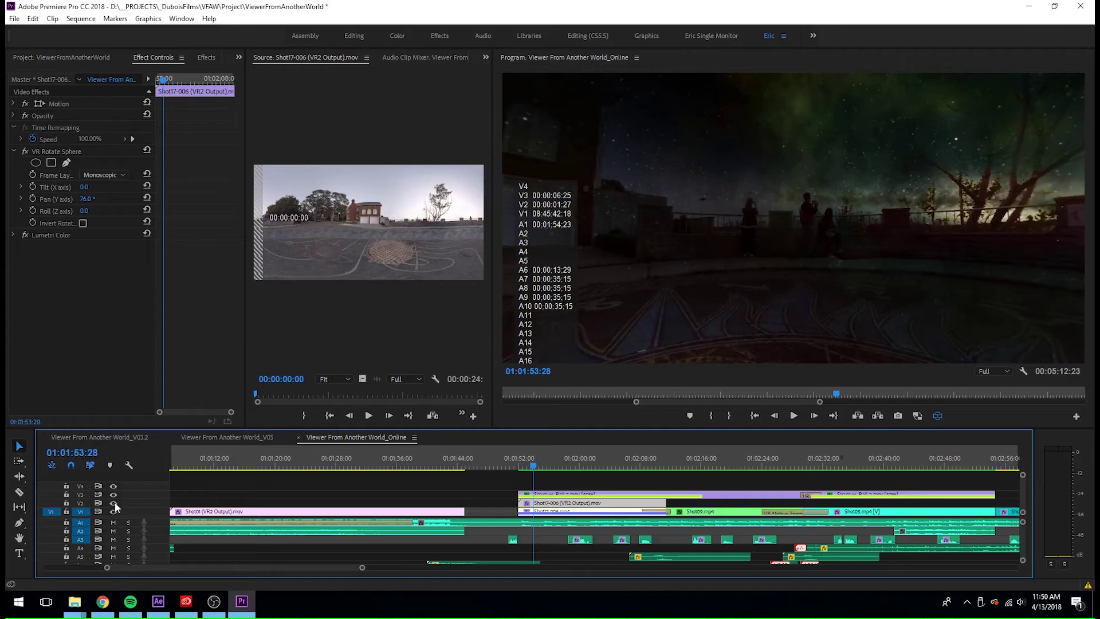
left_click(115, 503)
left_click_drag(778, 303, 12, 585)
left_click(114, 503)
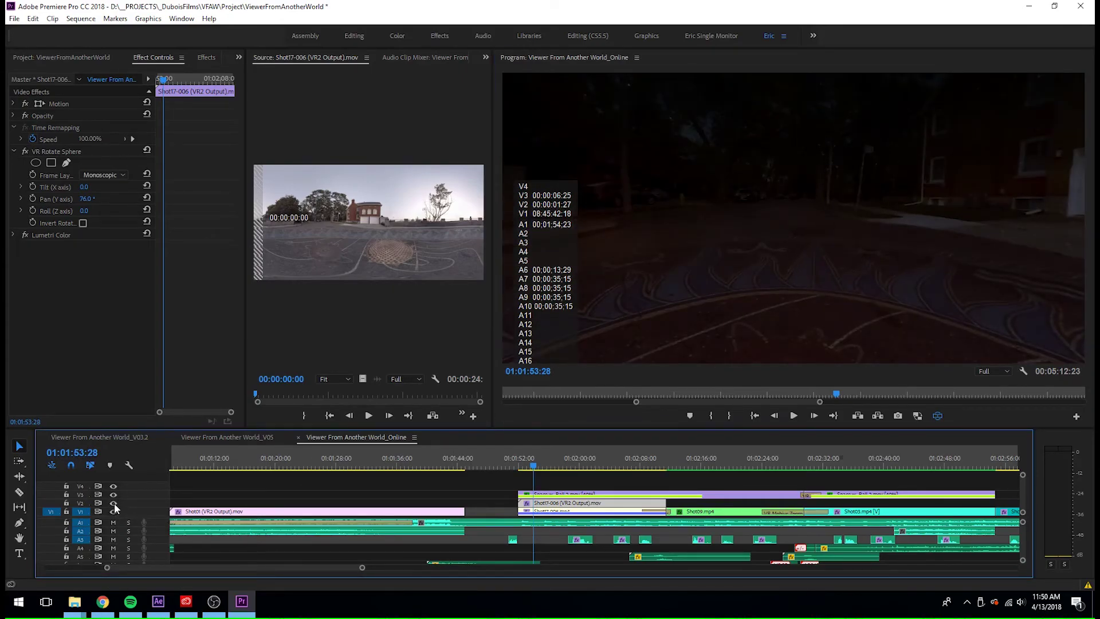
Play the finished composite in the VR display and look around from the garage to the tree and railing.
left_click(827, 269)
key("space")
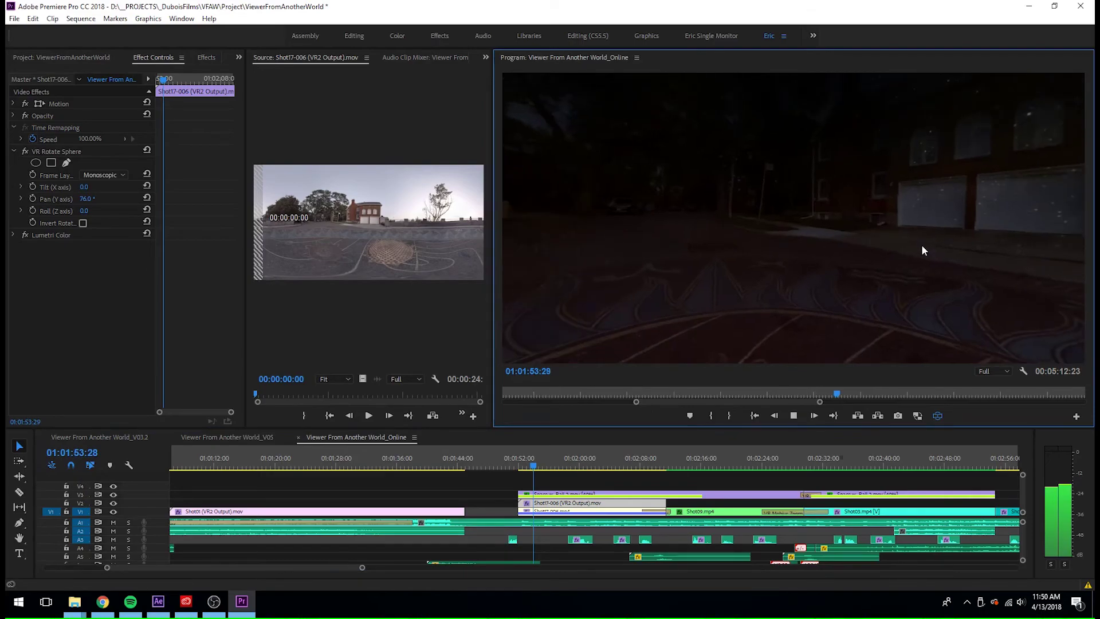
left_click_drag(921, 245, 587, 236)
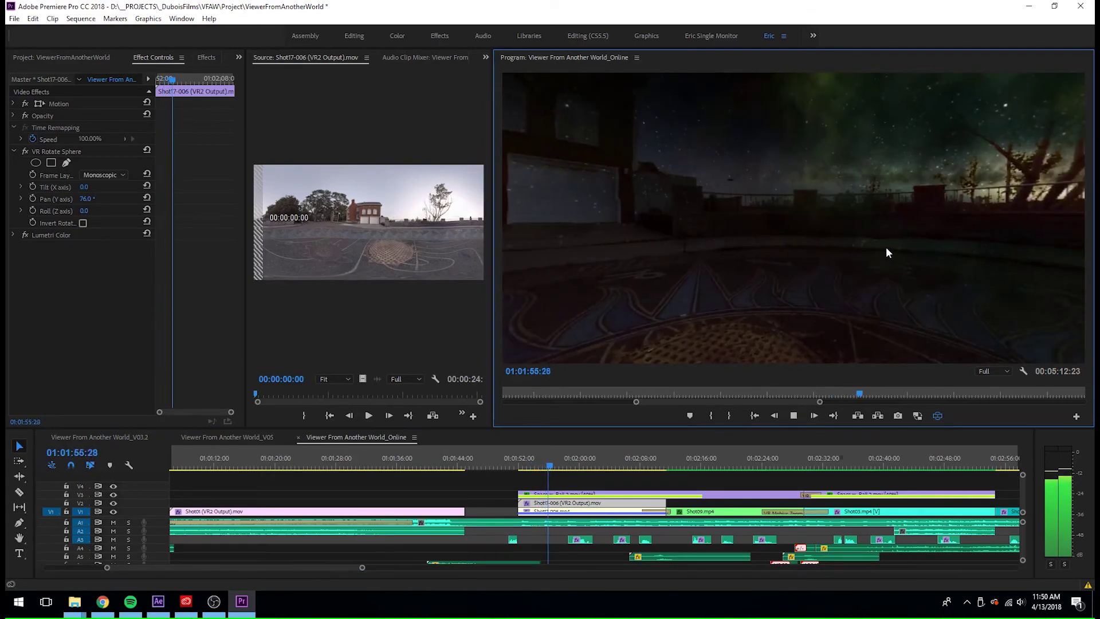
left_click_drag(886, 247, 816, 266)
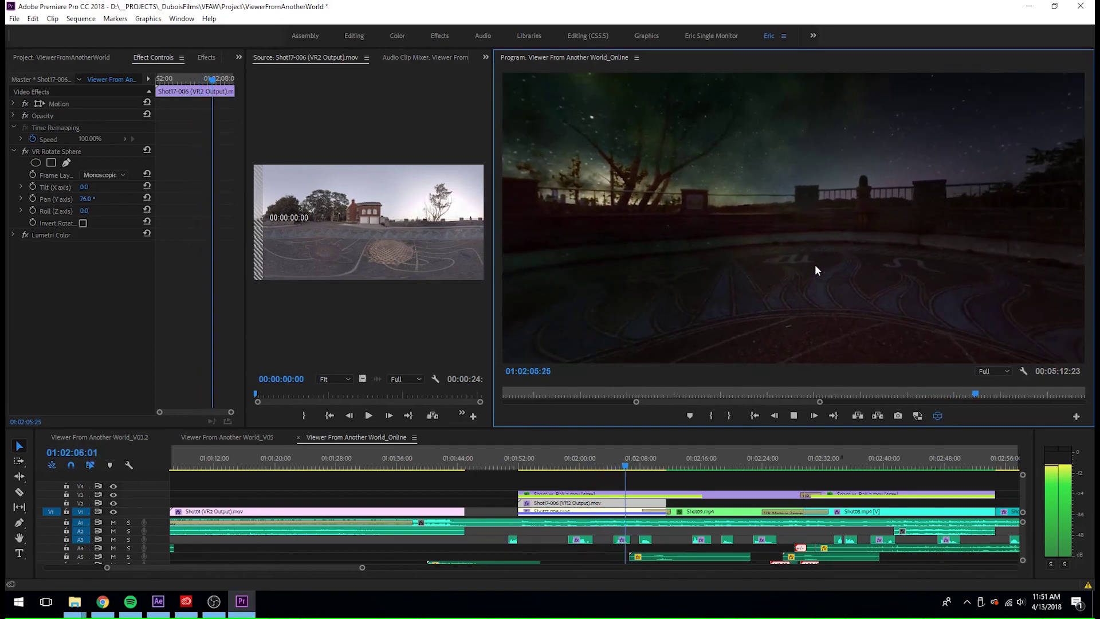